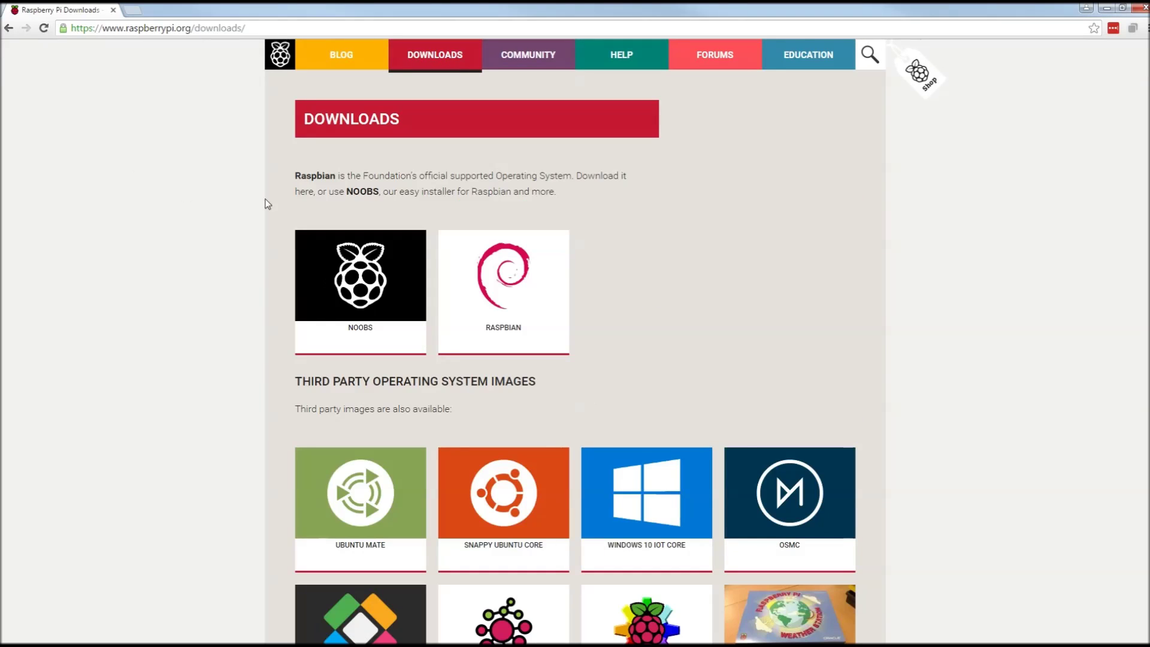
Go to the NOOBS download page from raspberrypi.org/downloads.
left_click(355, 253)
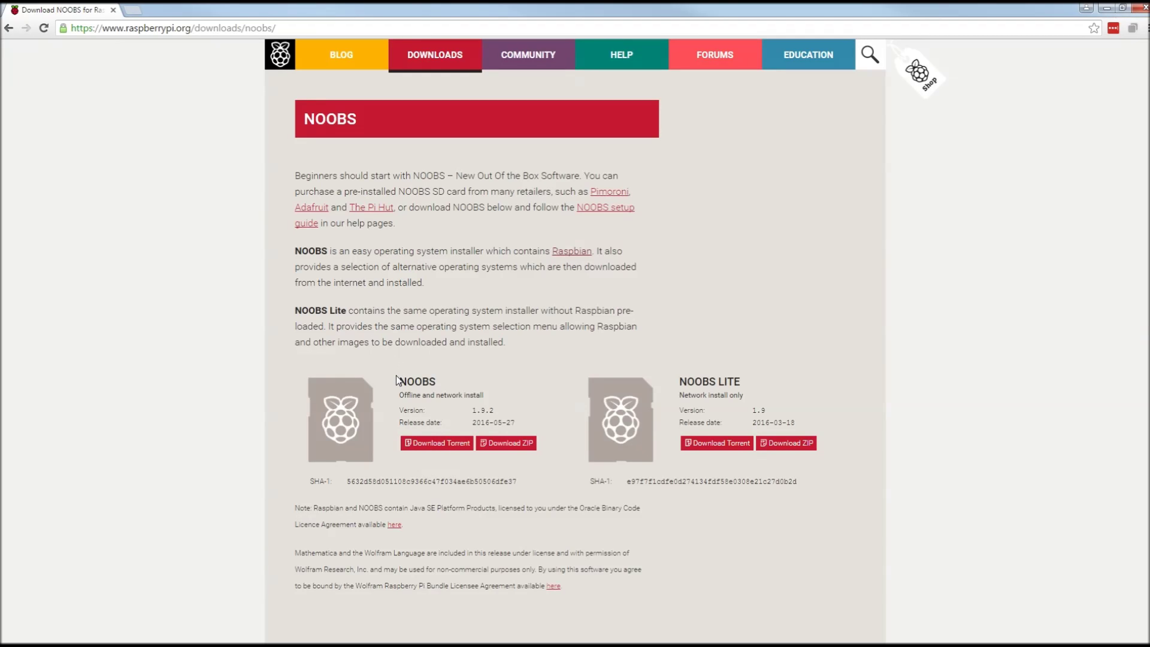
Download the offline-install NOOBS 1.9.2 ZIP (NOOBS_v1_9_2.zip).
left_click(510, 451)
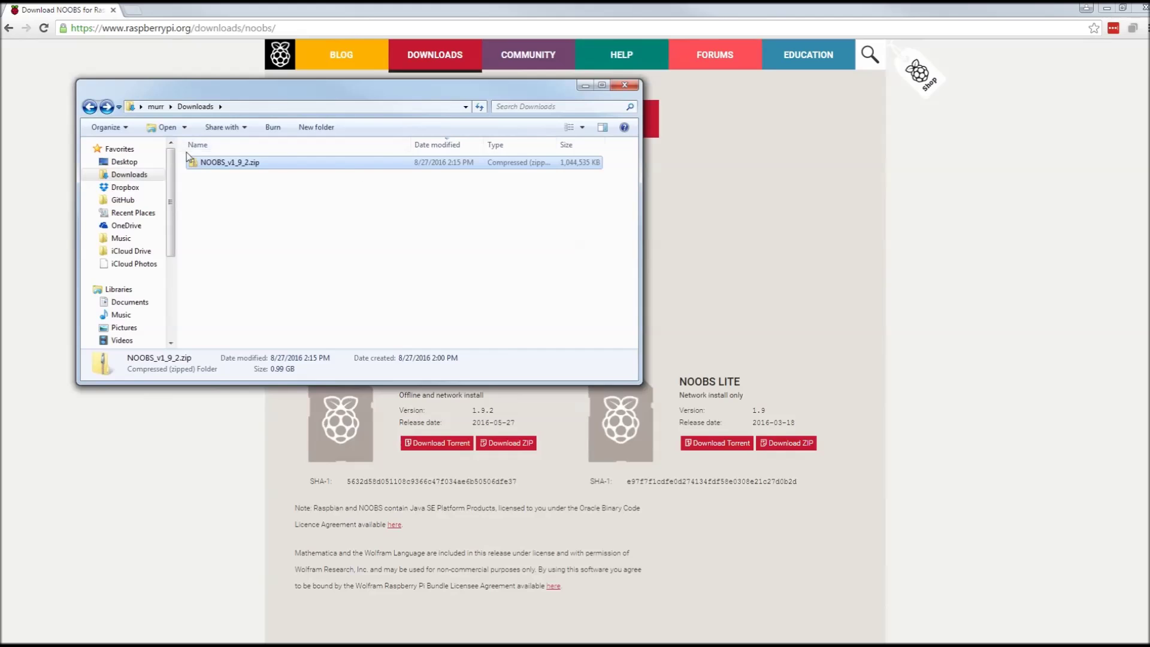
Copy all 17 files from NOOBS_v1_9_2.zip onto the RECOVERY (F:) drive.
double_click(215, 162)
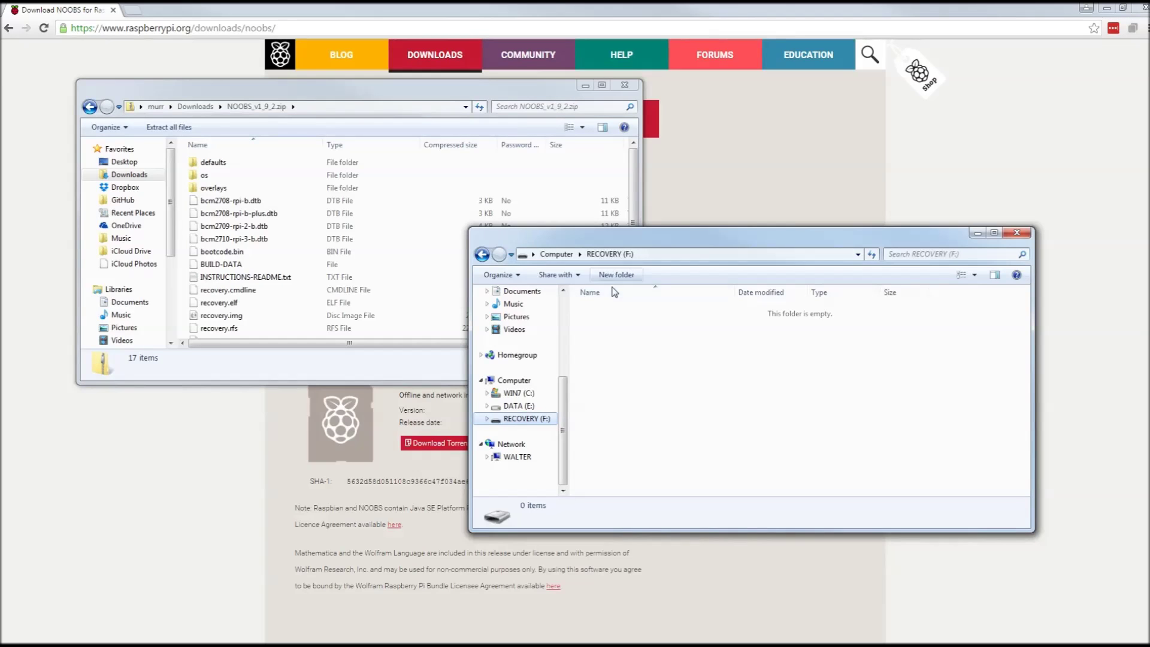
left_click(324, 100)
left_click(216, 162)
key("ctrl+a")
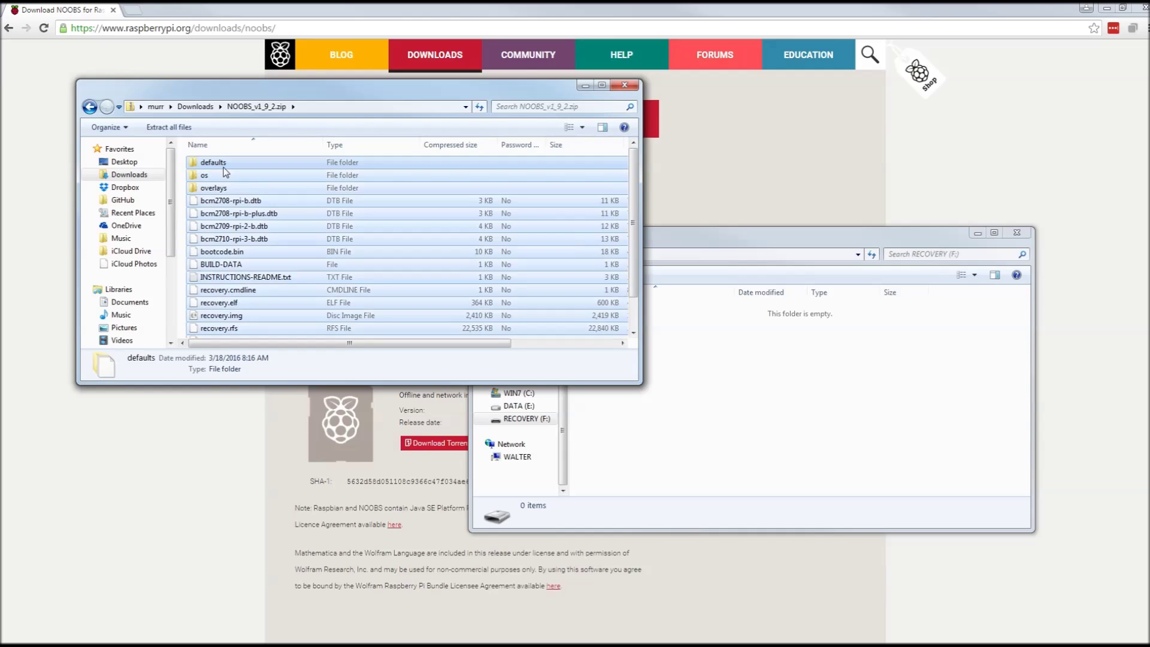
left_click_drag(211, 163, 742, 277)
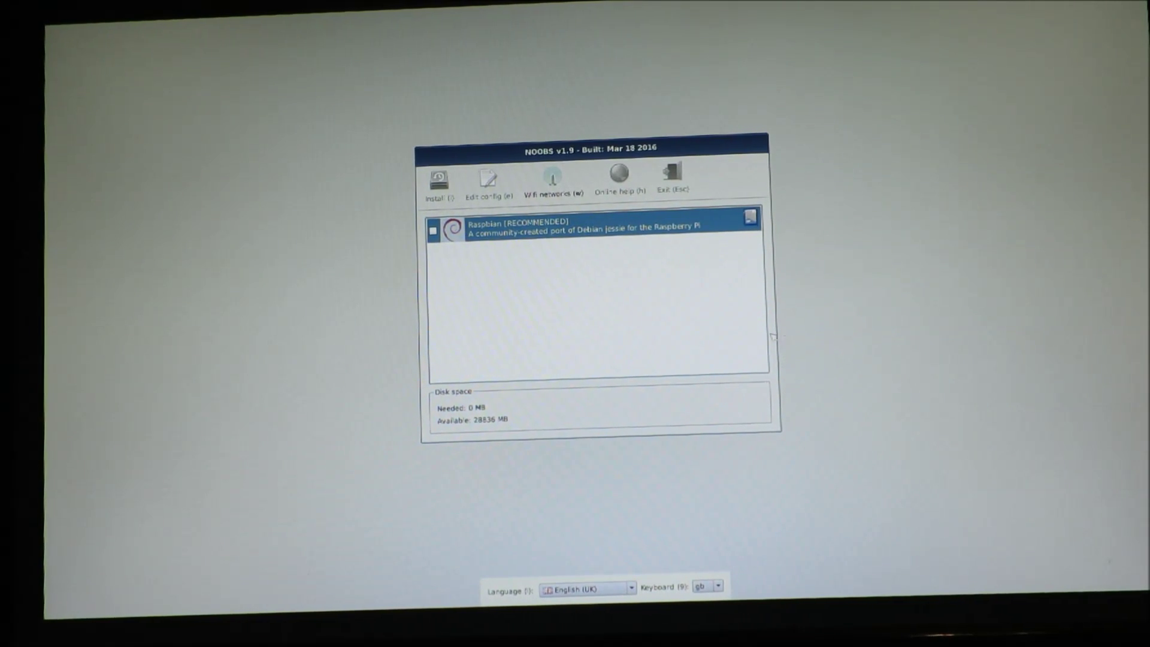
Tick Raspbian, switch the installer language to English (US), and start the installation.
left_click(433, 230)
left_click(630, 589)
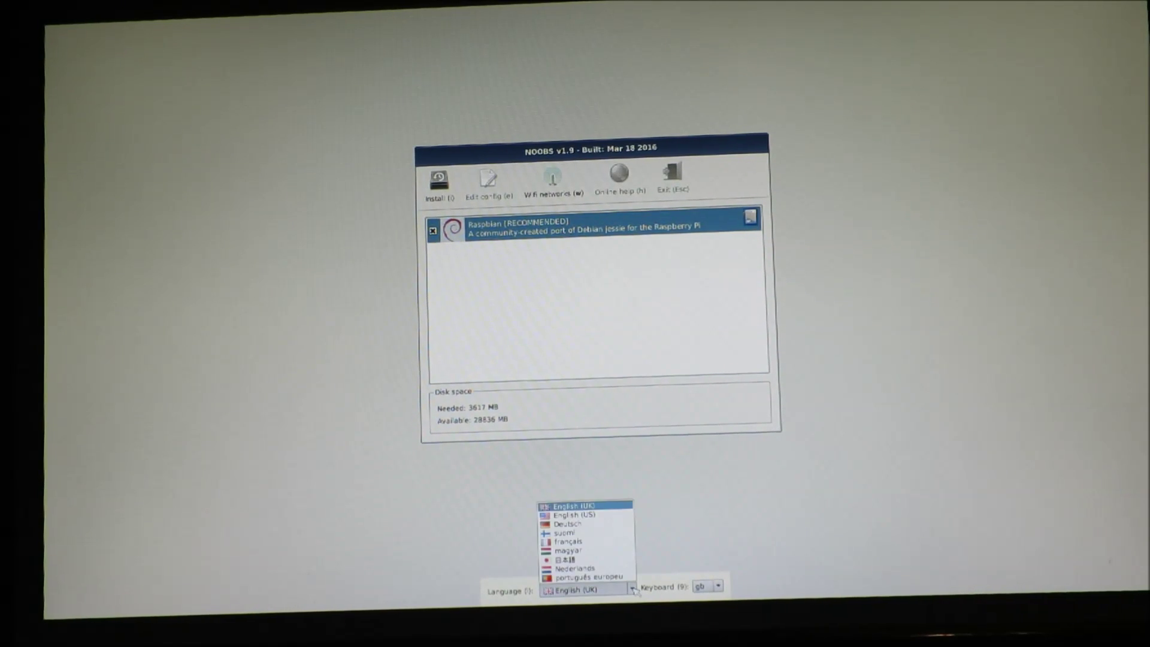
left_click(615, 516)
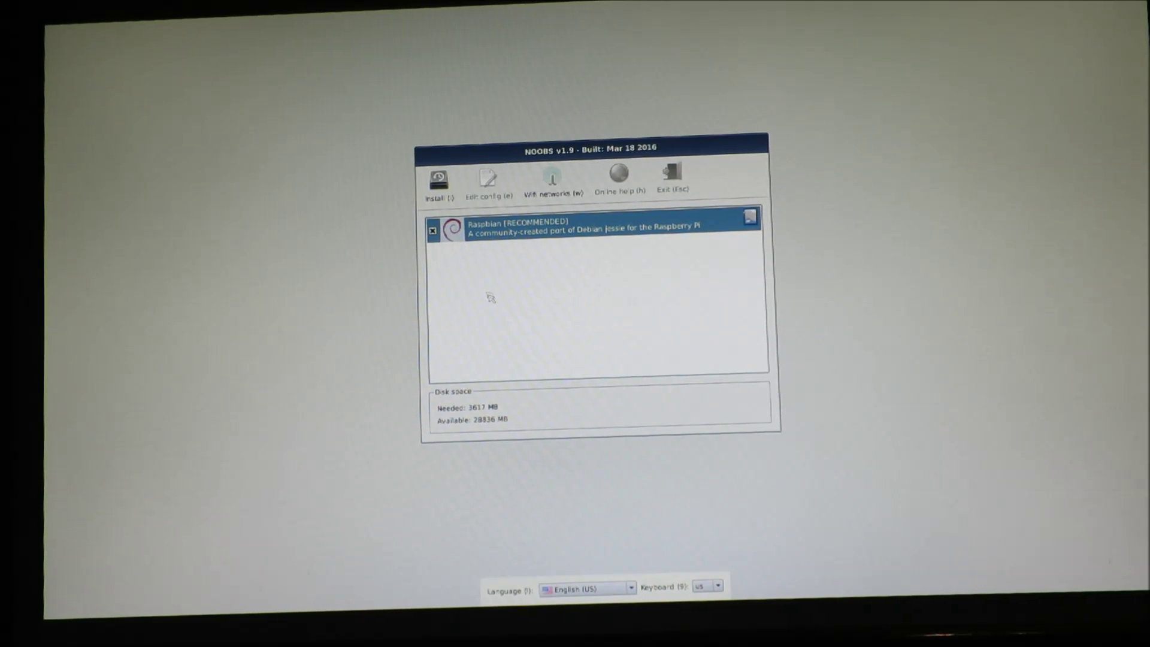
left_click(439, 183)
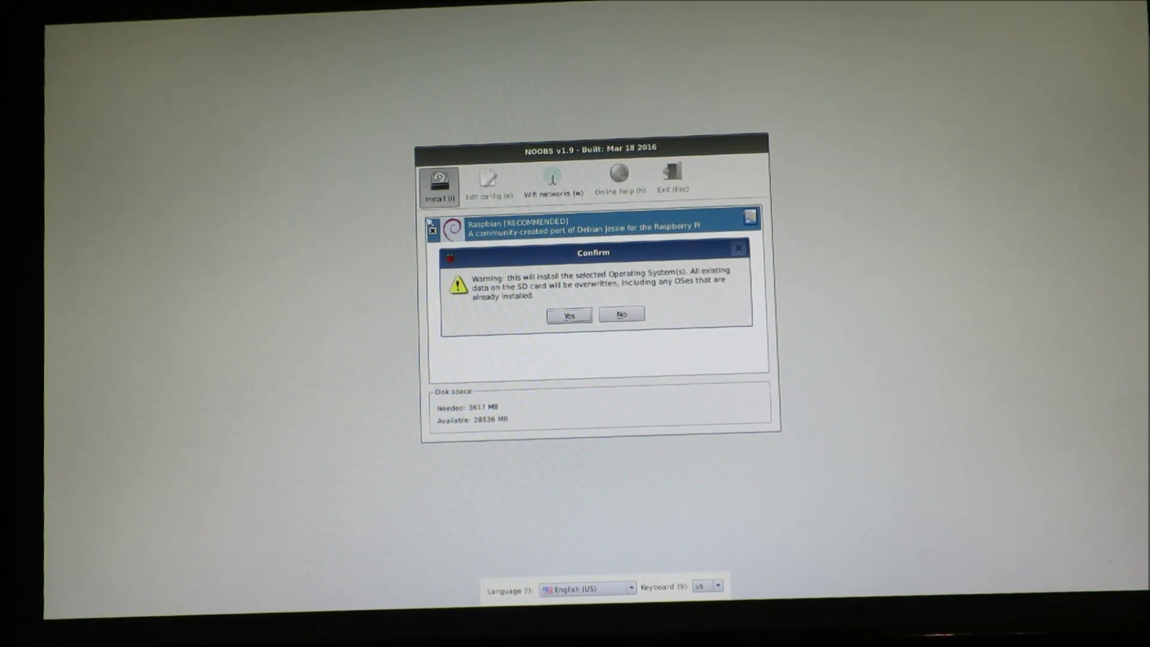
Confirm overwriting the SD card so Raspbian installs and boots to the desktop.
left_click(579, 312)
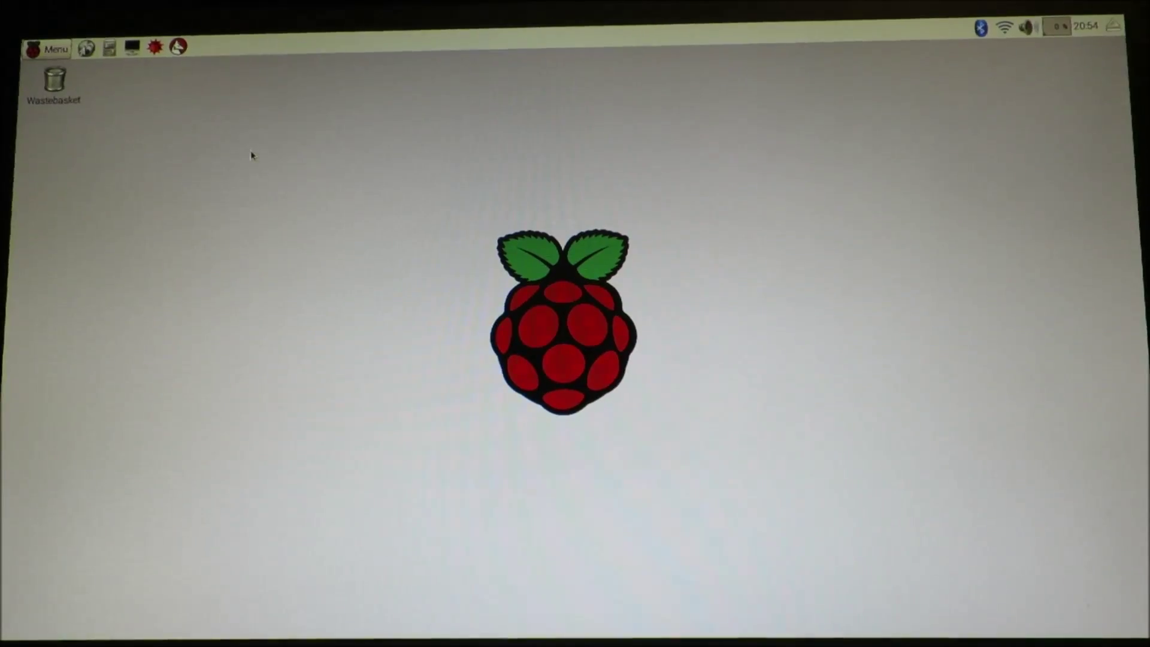
left_click(1003, 27)
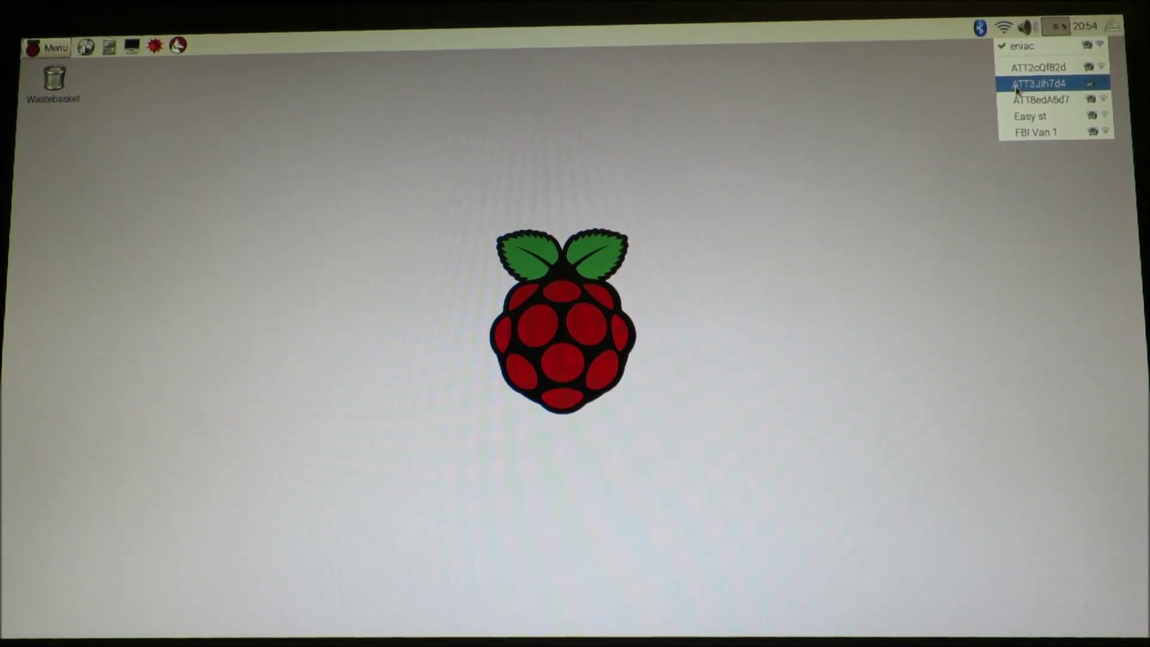
left_click(1006, 34)
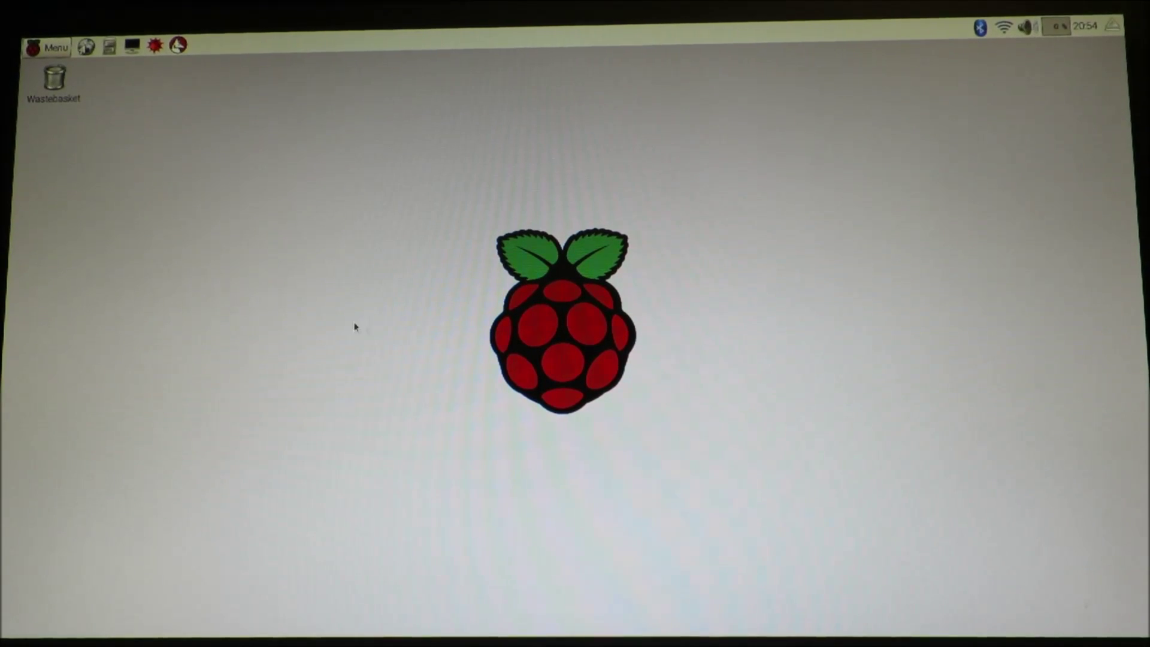
left_click(87, 48)
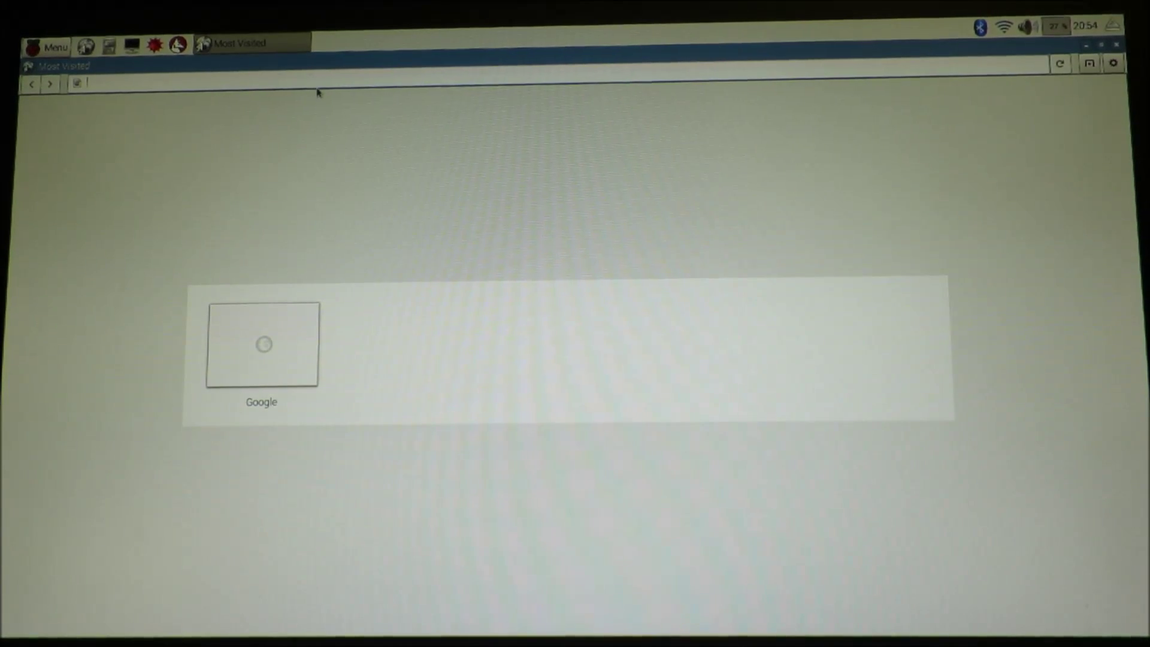
type("www.google.com")
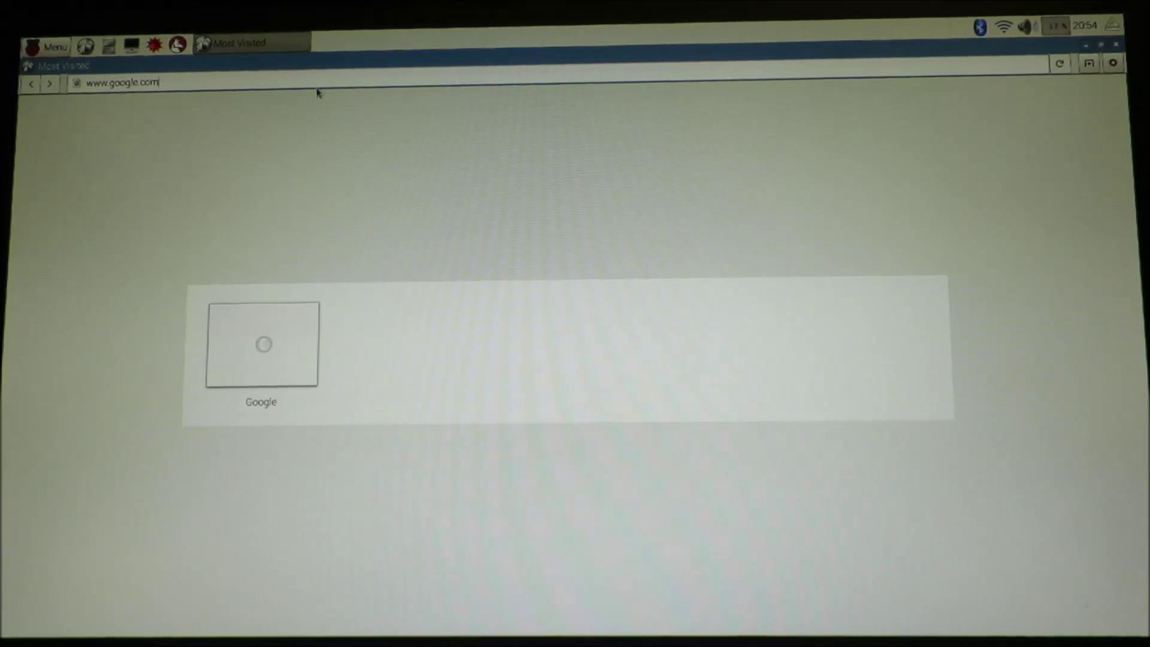
key("Return")
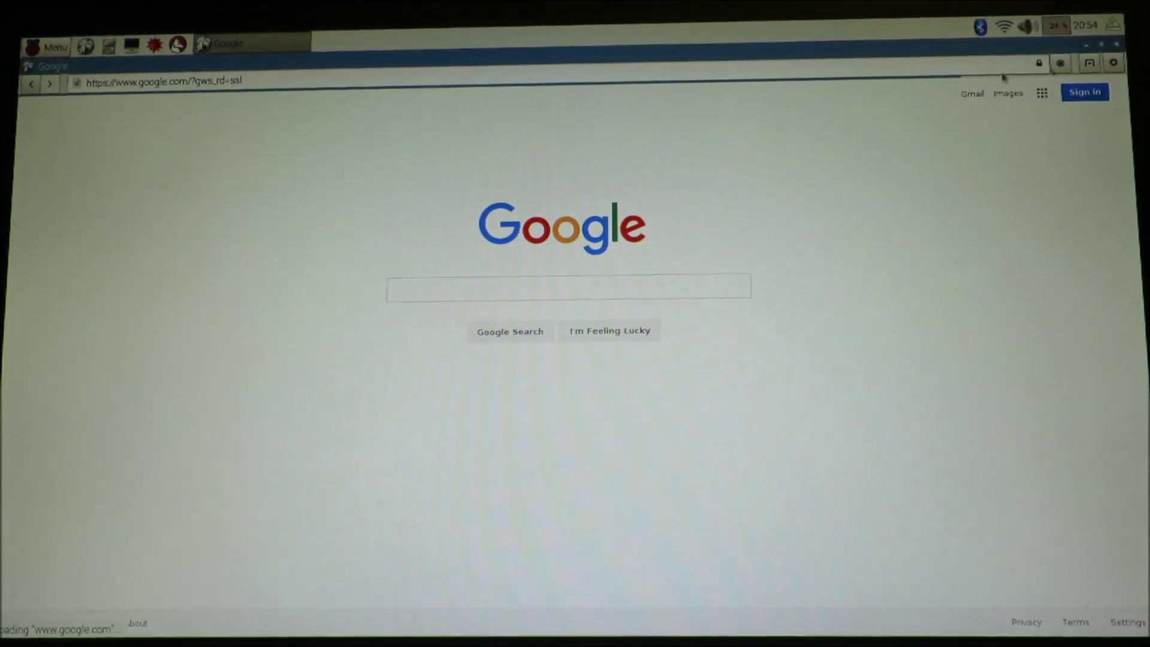
left_click(1116, 46)
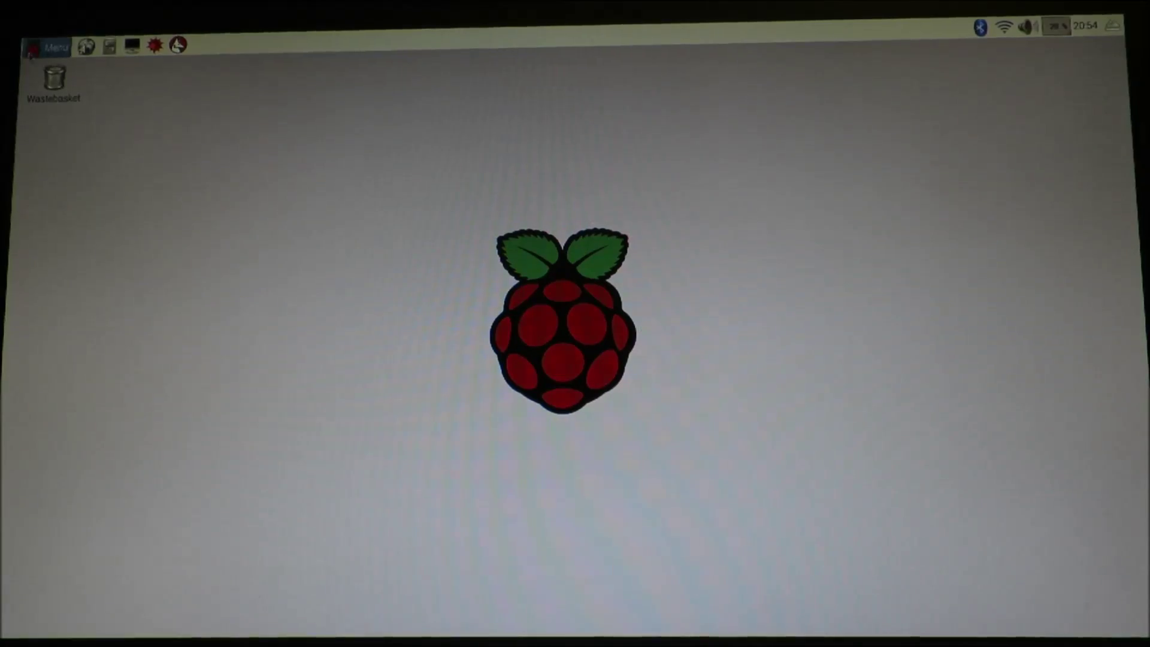
left_click(60, 46)
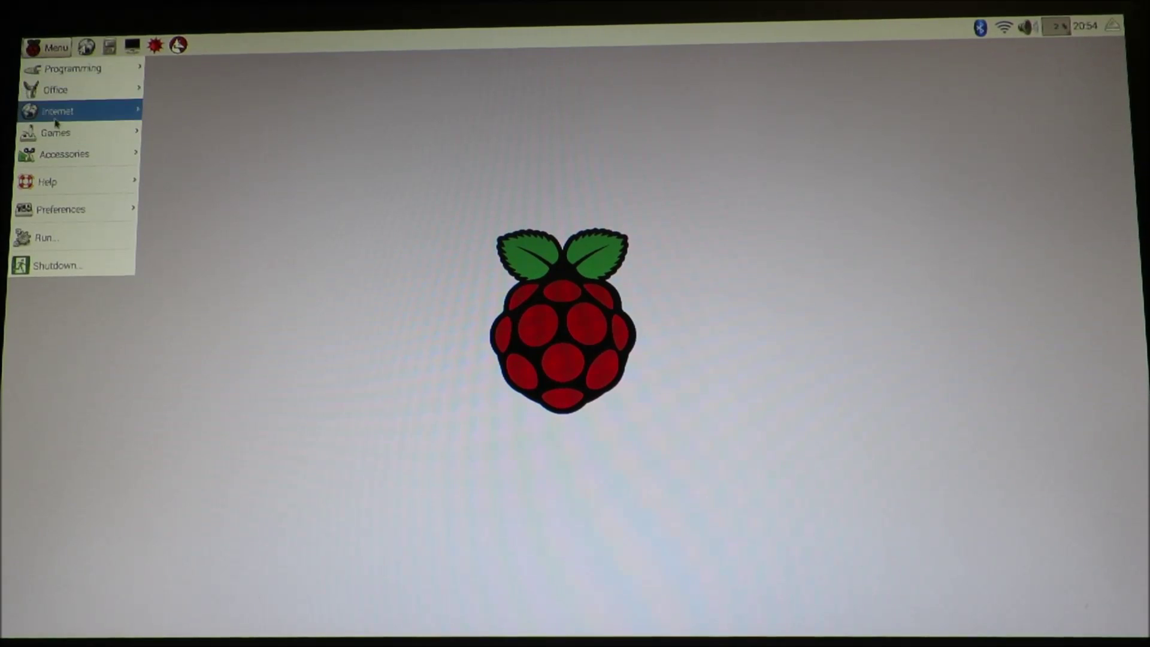
mouse_move(60, 132)
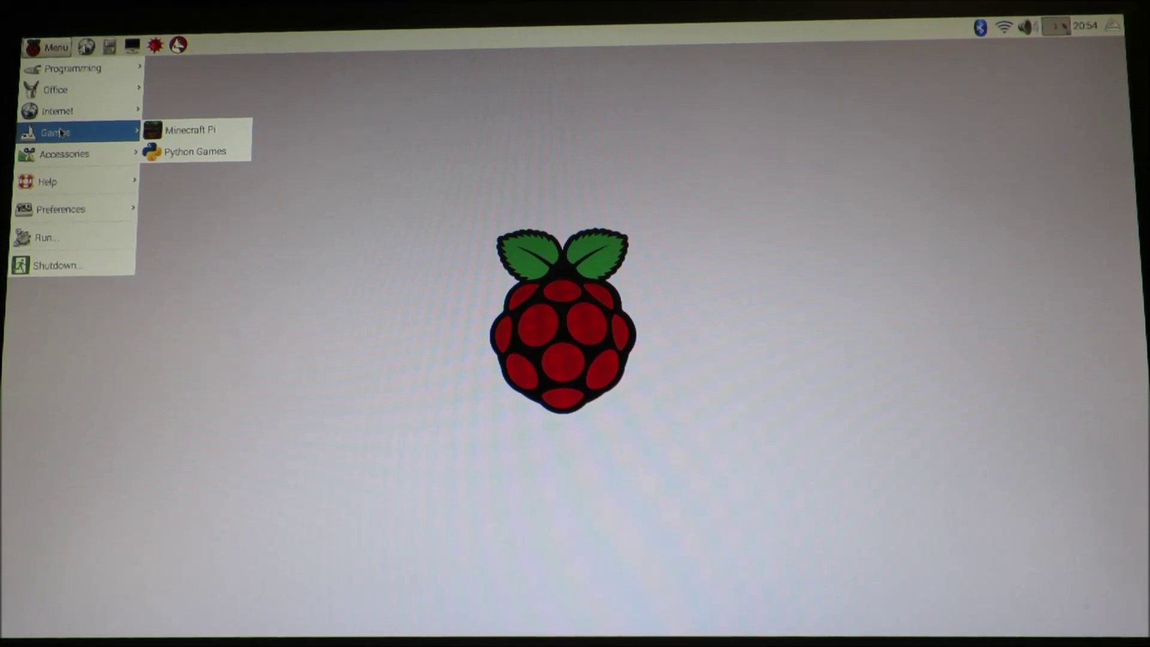
left_click(62, 46)
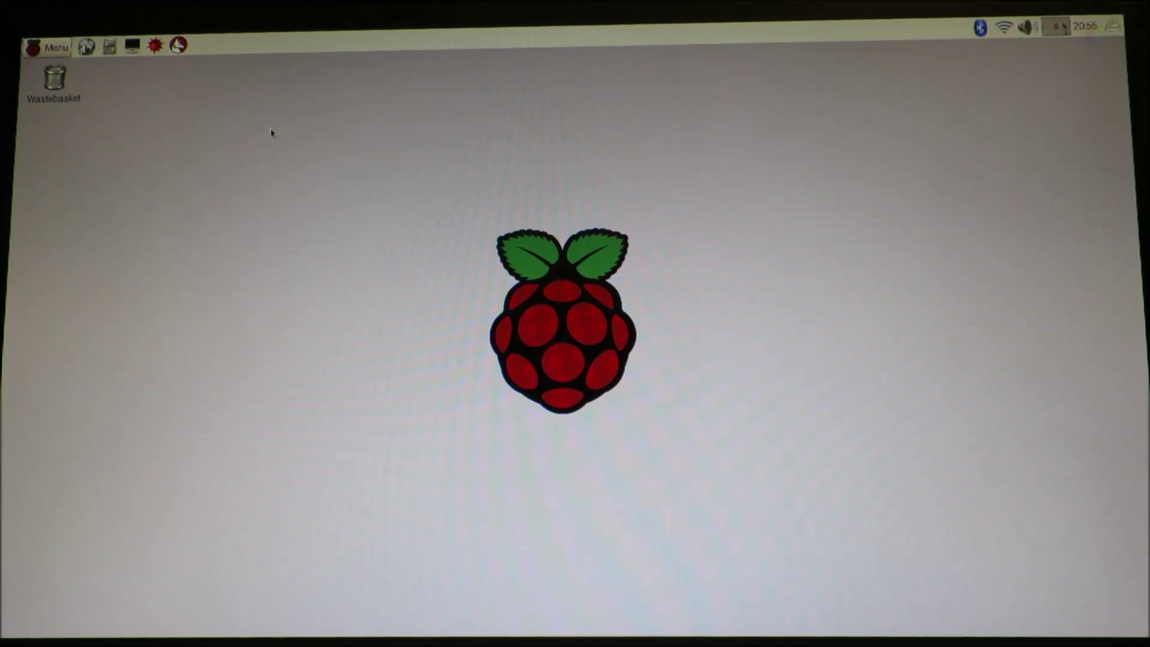
Launch LXTerminal and run raspi-config, which reports it must be run as root.
left_click(131, 53)
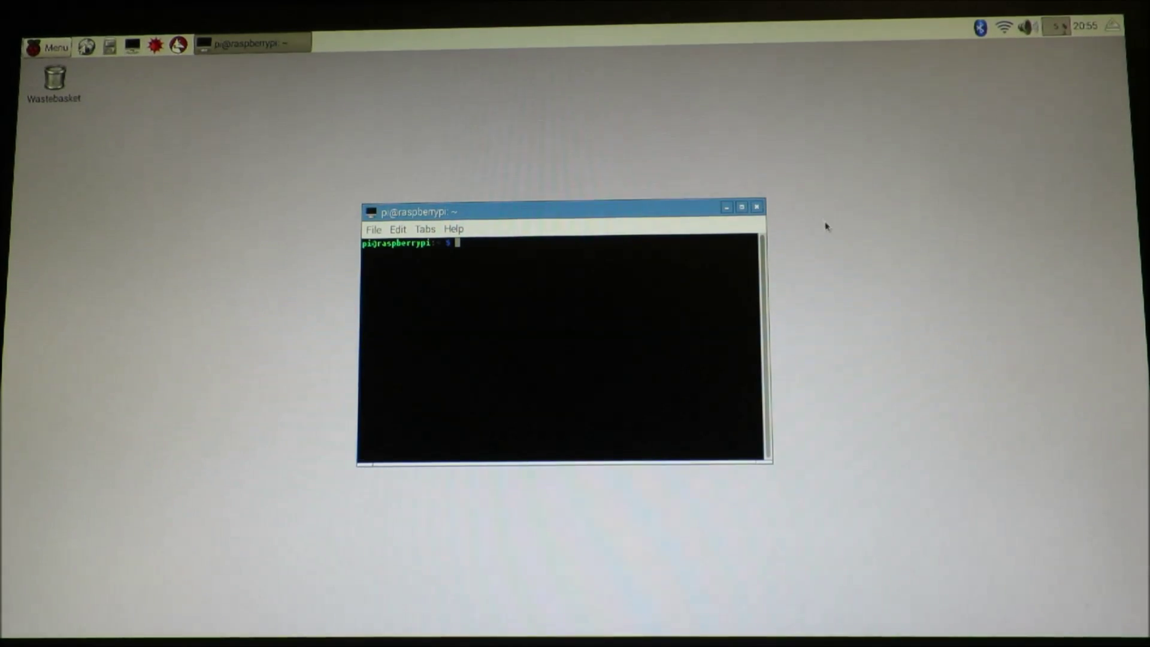
left_click(757, 207)
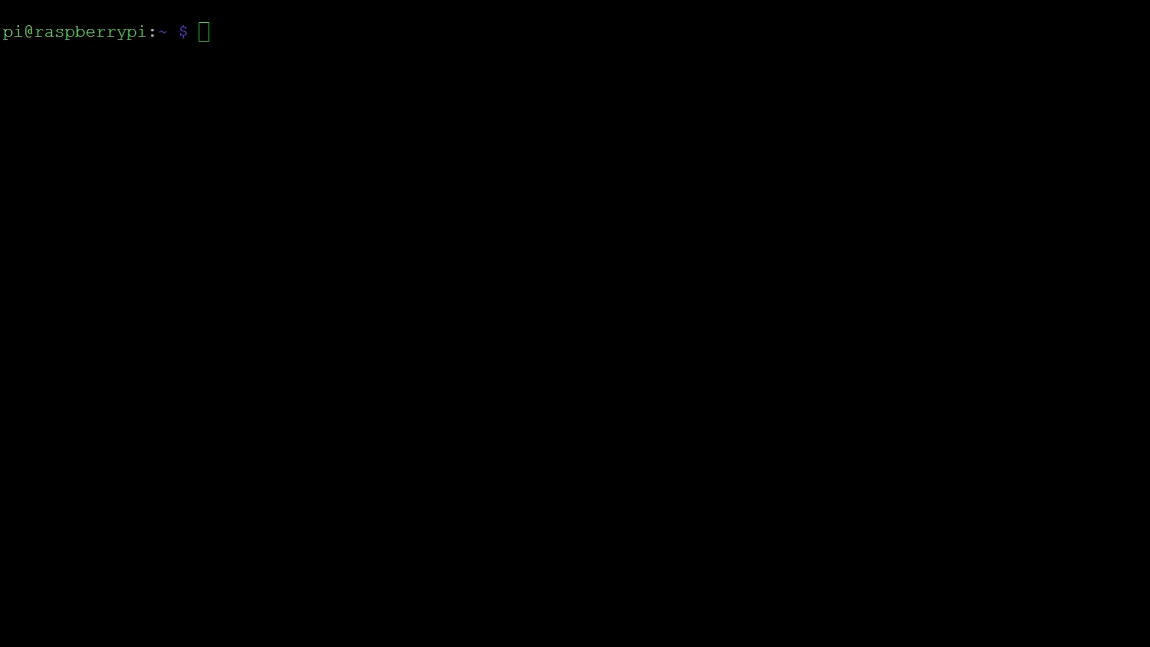
left_click(1083, 411)
type("raspi-")
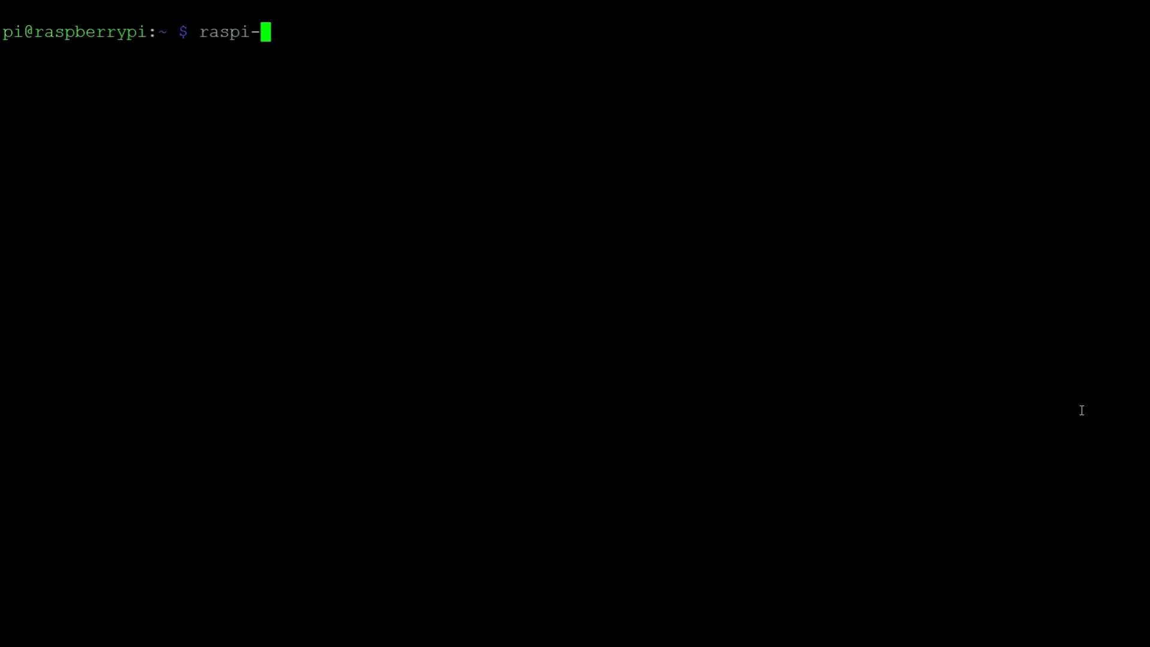
type("config")
key("Return")
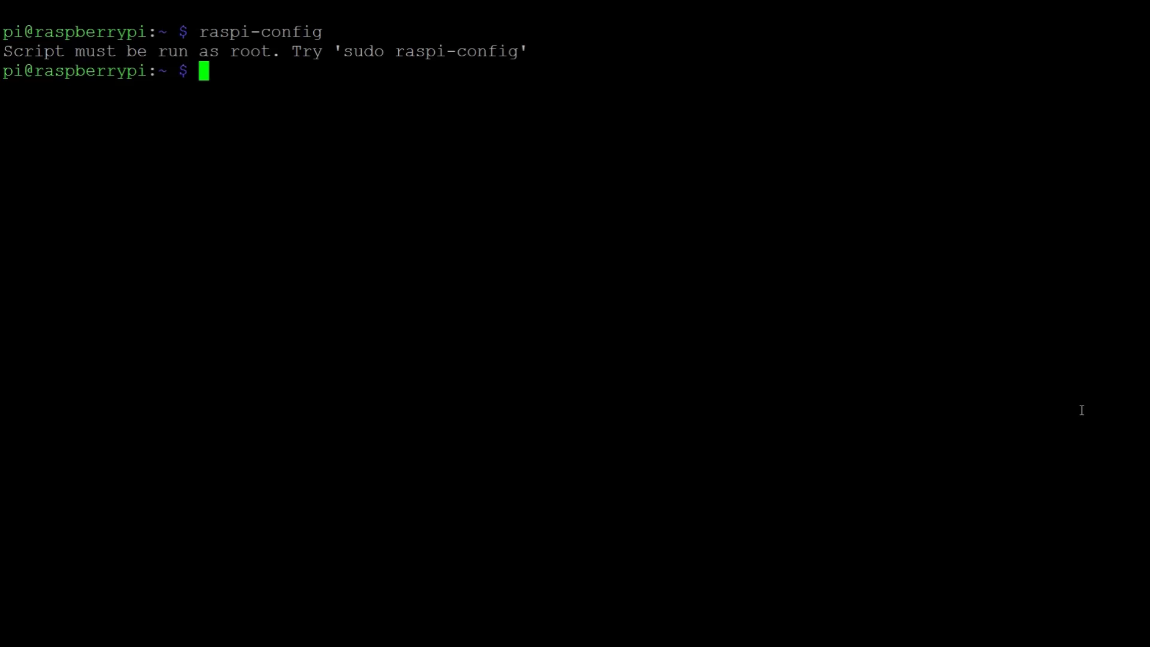
Begin retyping the command as sudo raspi-config, correcting a typo.
type("sudo")
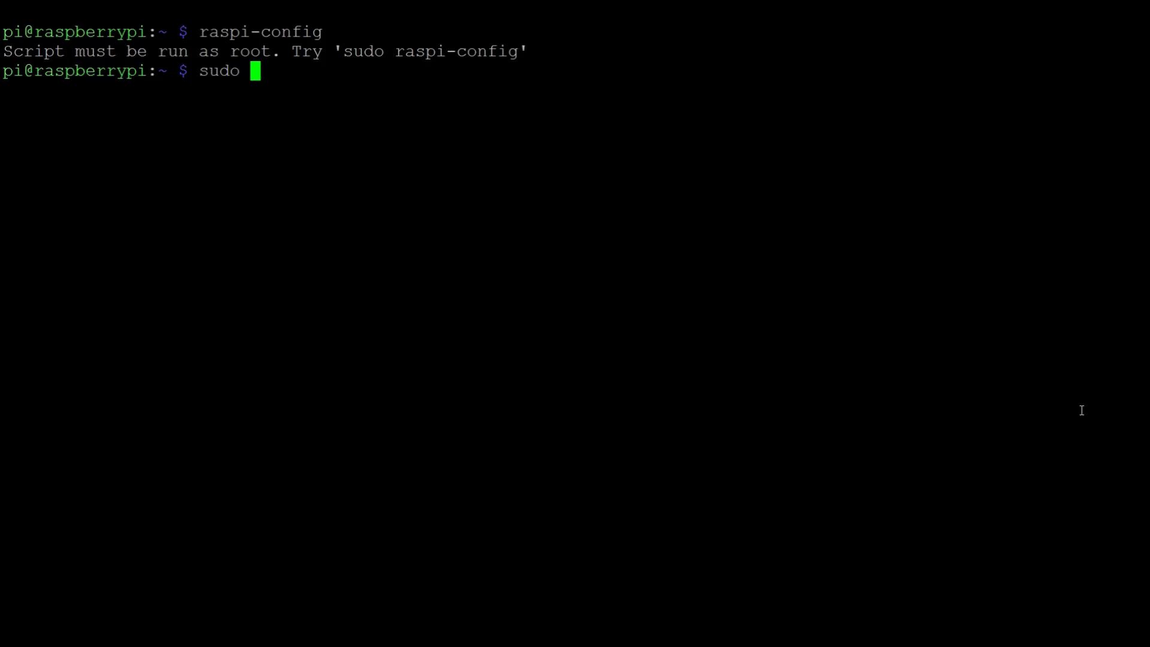
type("raspi-c")
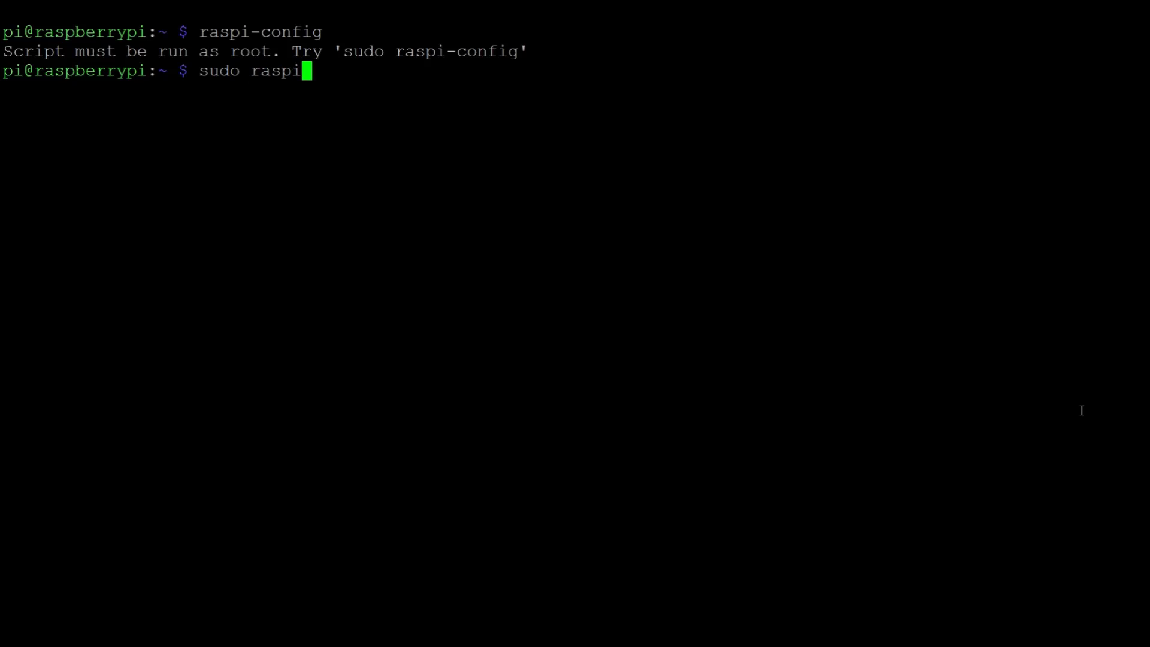
key("BackSpace")
key("BackSpace")
Run sudo raspi-config and go into Internationalisation Options to Change Locale.
type("-config")
key("Return")
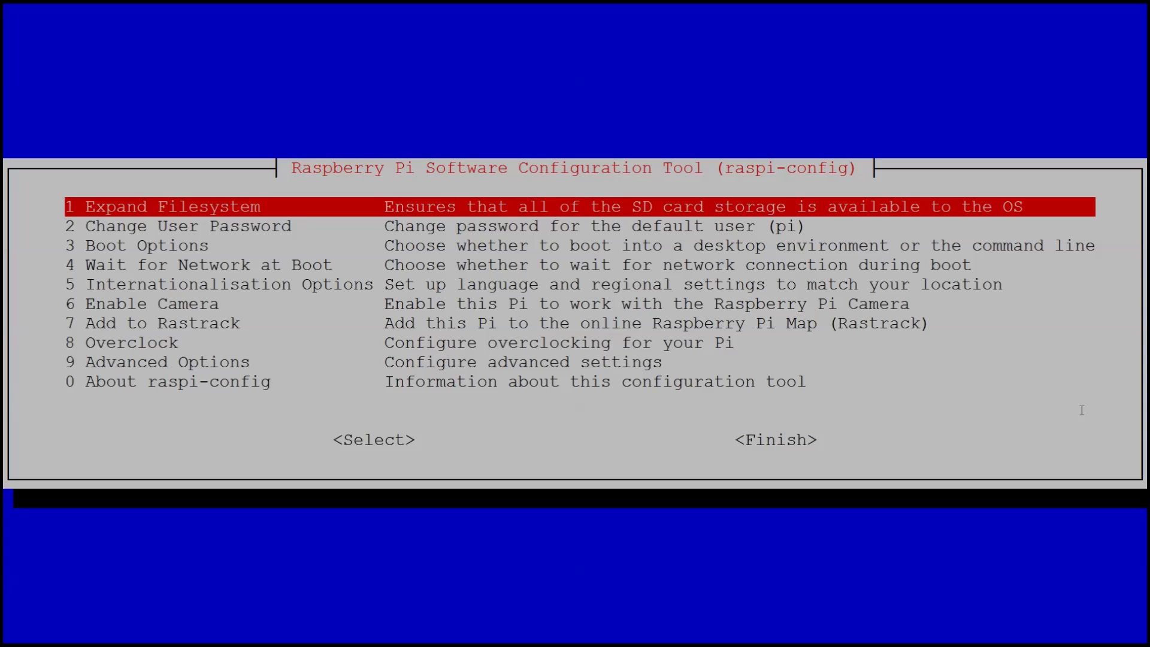
key("Down")
key("Down")
key("Down")
key("Down")
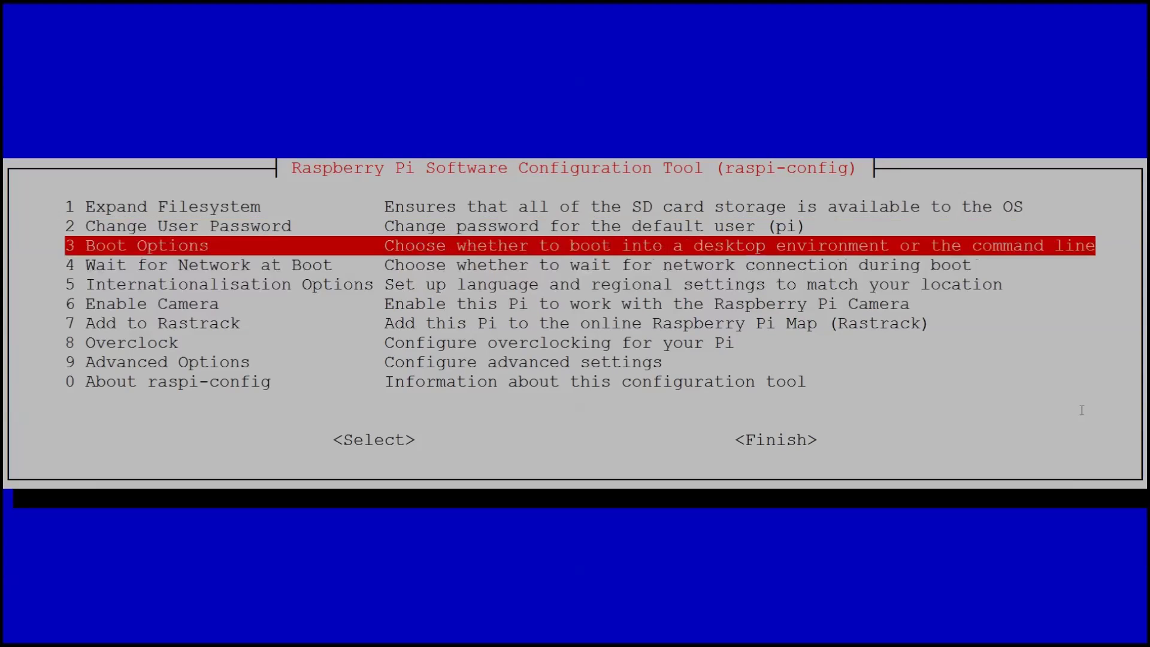
key("Return")
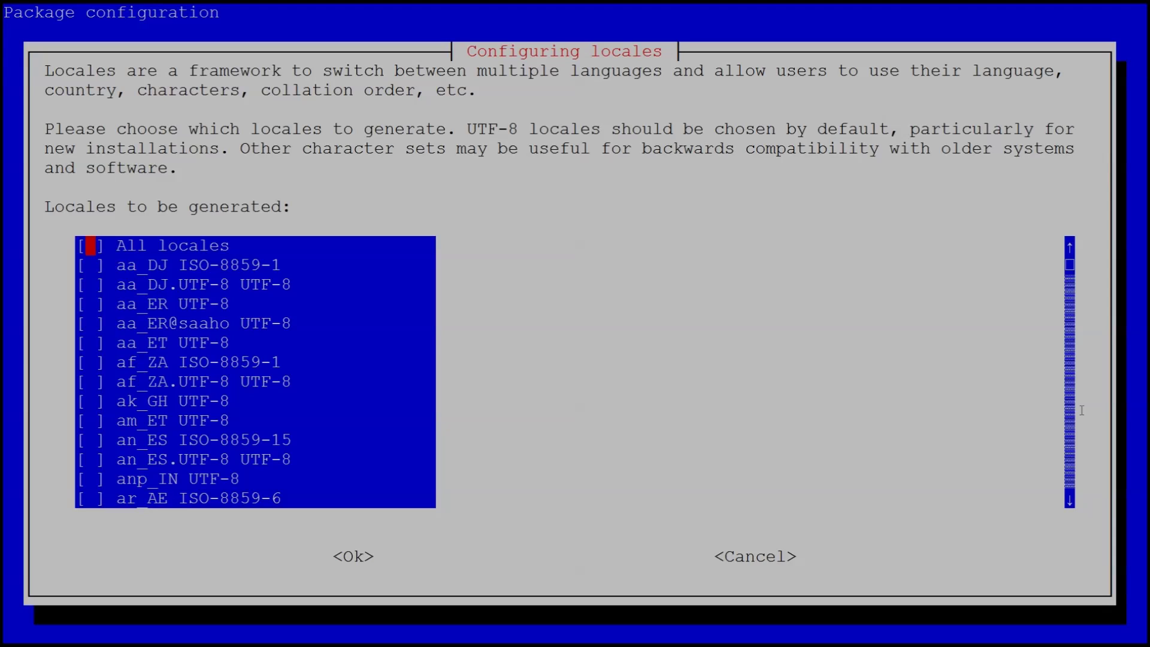
Tick en_US.UTF-8 in the locales list and confirm the locales to generate.
key("Down")
key("Down")
key("Down")
key("Down")
key("Down")
key("Down")
key("Down")
key("Down")
key("Down")
key("Down")
key("Down")
key("Down")
key("Down")
key("Down")
key("Down")
key("Down")
key("Down")
key("Down")
key("Down")
key("Down")
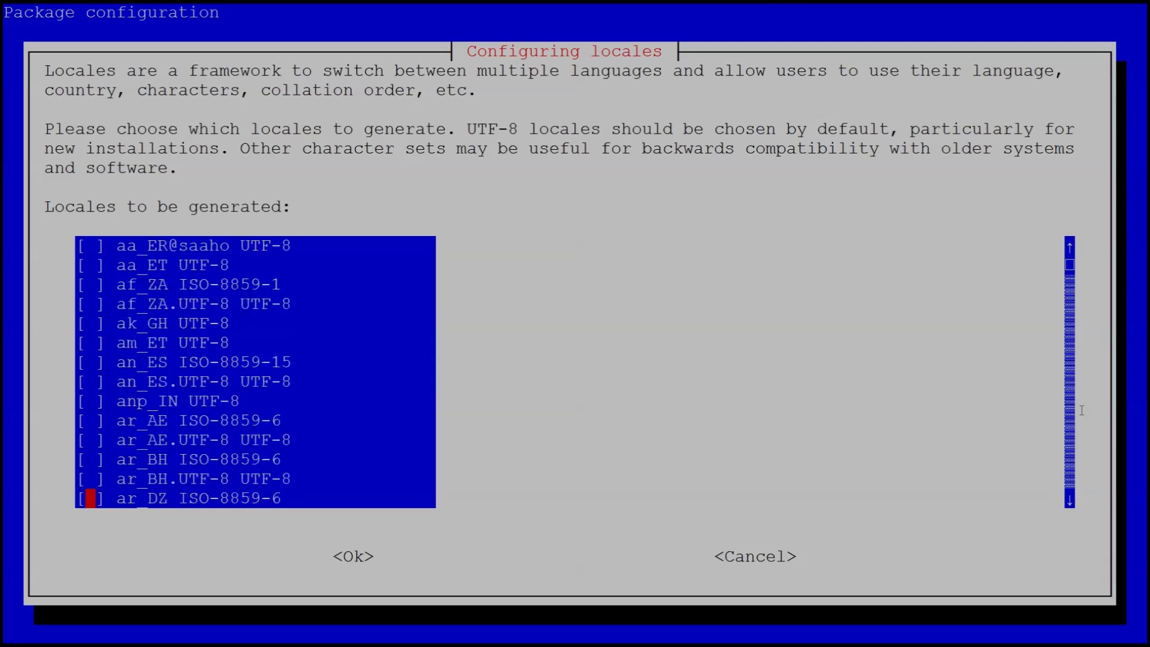
key("Down")
key("Down")
key("Down")
key("Down")
key("Down")
key("Down")
key("Down")
key("Down")
key("Down")
key("Down")
key("Down")
key("Down")
key("Down")
key("Down")
key("Down")
key("Down")
key("Down")
key("Down")
key("Down")
key("Down")
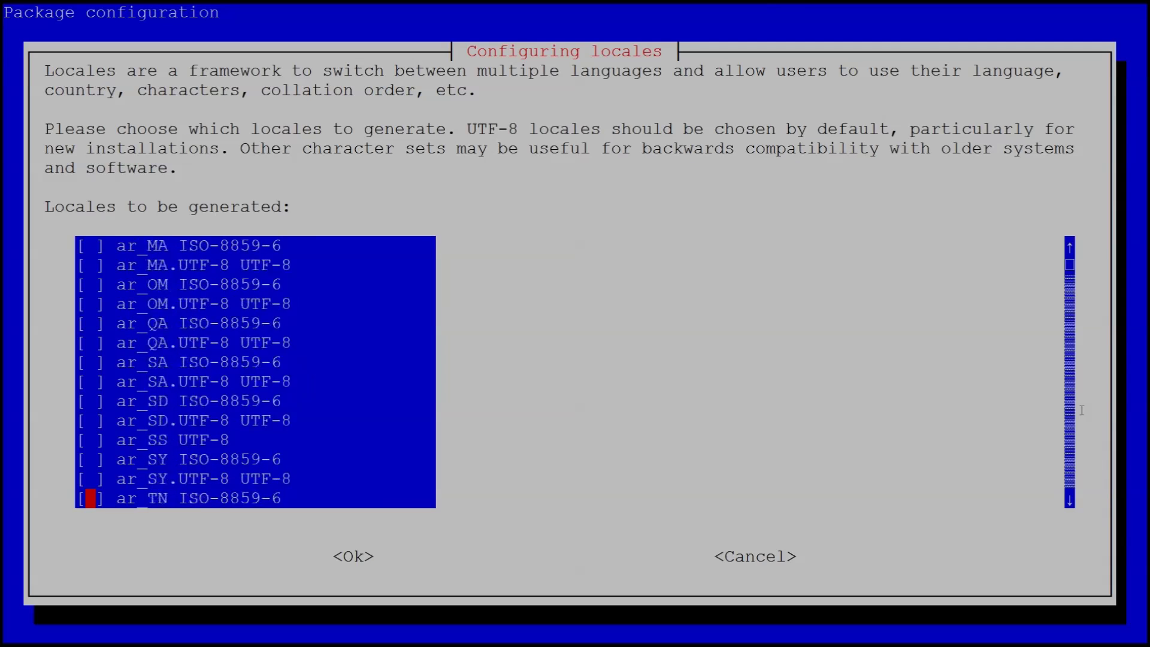
key("Down")
key("Down")
key("Down")
key("Down")
key("Down")
key("Down")
key("Down")
key("Down")
key("Down")
key("Down")
key("Down")
key("Down")
key("Down")
key("Down")
key("Down")
key("Down")
key("Down")
key("Down")
key("Down")
key("Down")
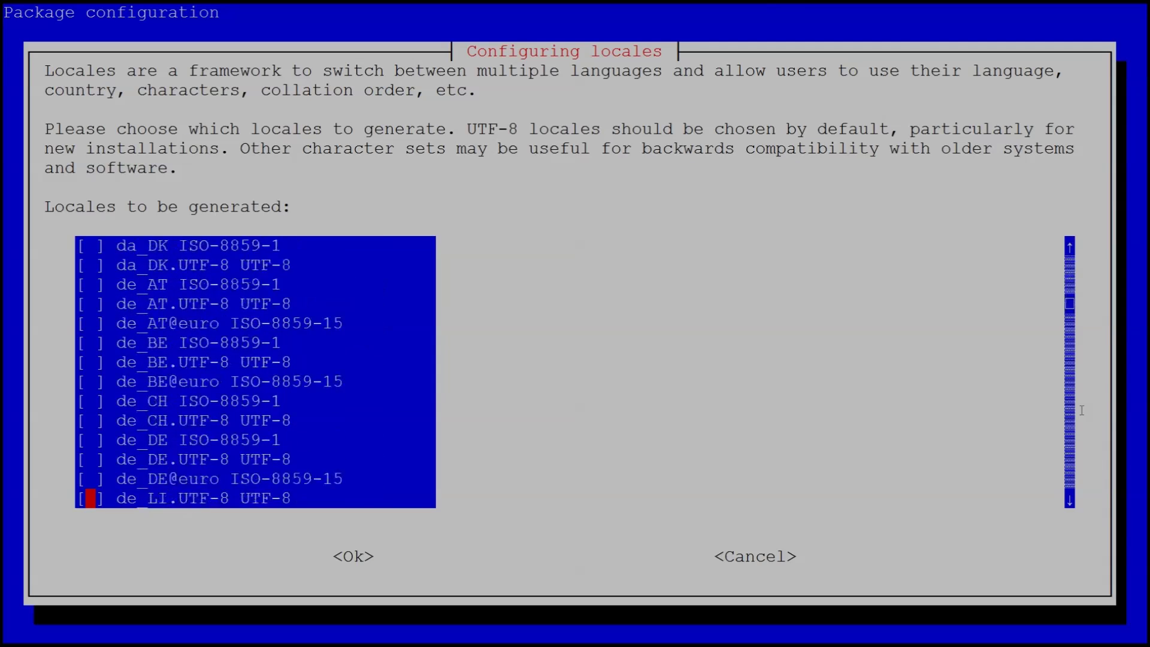
key("Down")
key("Down")
key("Down")
key("Down")
key("Down")
key("Down")
key("Down")
key("Down")
key("Down")
key("Down")
key("Up")
key("Up")
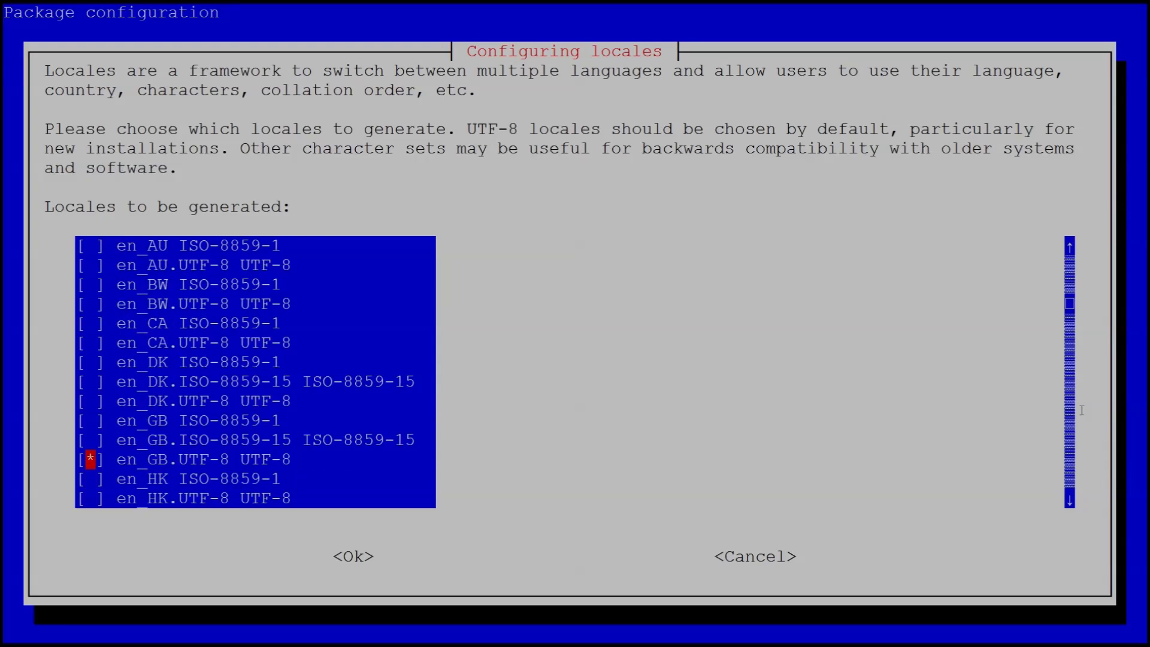
key("Up")
key("Down")
key("Up")
key("Up")
key("Down")
key("Down")
key("Down")
key("Down")
key("Down")
key("Down")
key("Down")
key("Down")
key("Down")
key("Down")
key("Down")
key("Down")
key("Down")
key("Down")
key("Down")
key("Down")
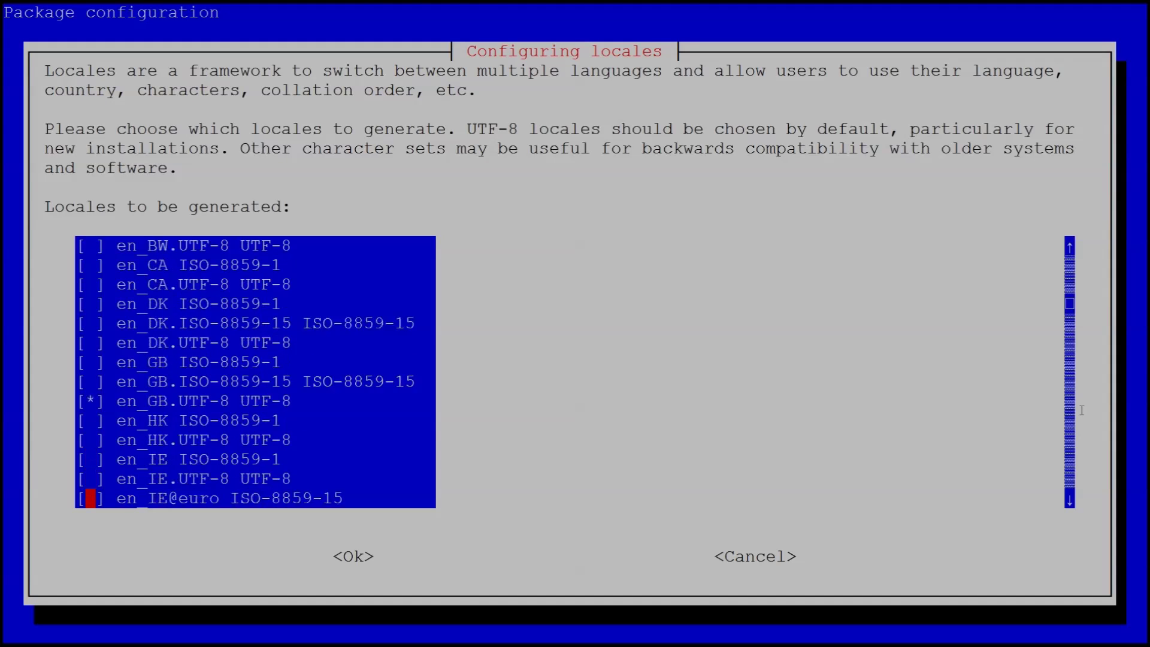
key("Down")
key("Down")
key("Down")
key("Down")
key("Up")
key("Up")
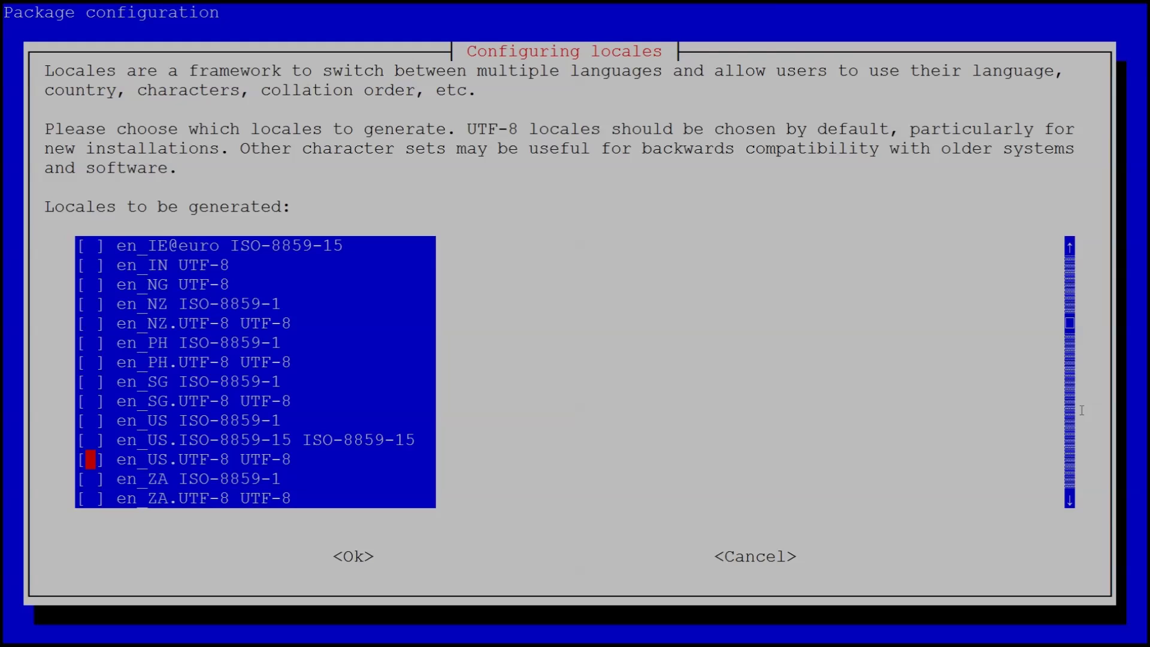
key("Up")
key("Down")
key("Tab")
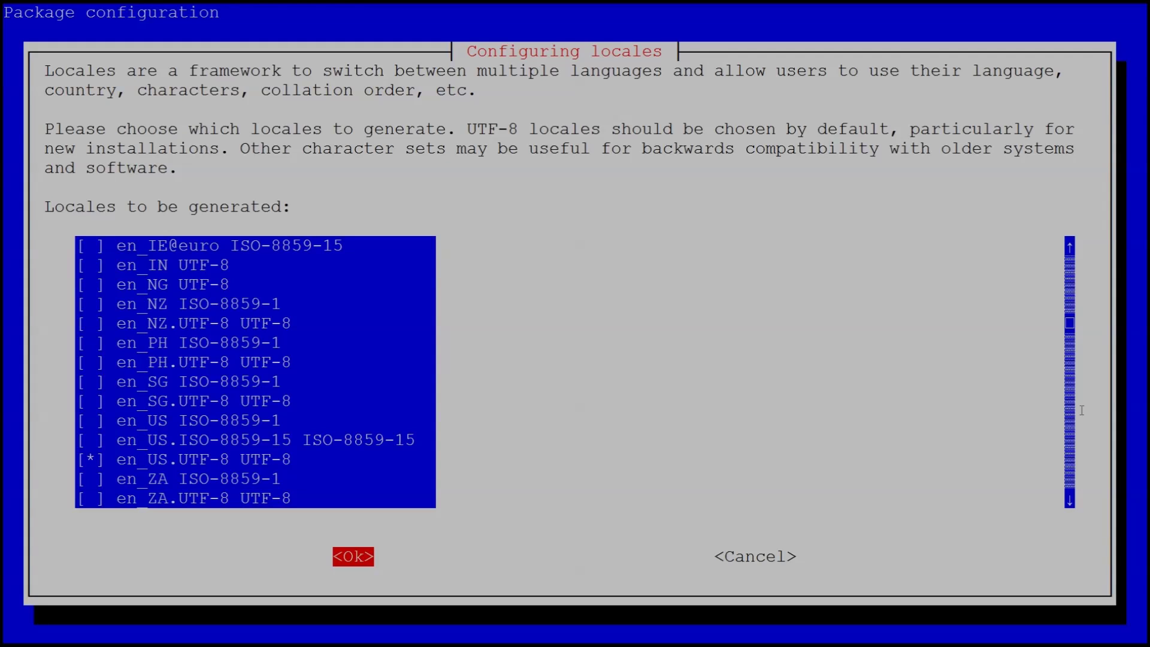
key("Return")
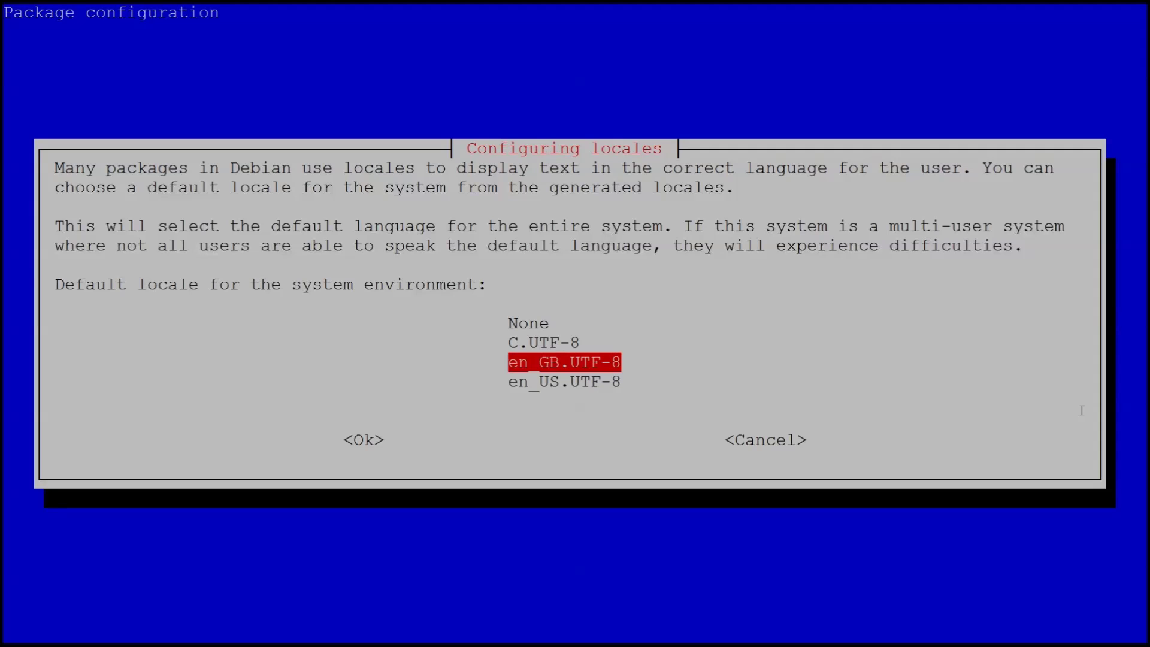
Choose en_US.UTF-8 as the system's default locale.
key("Up")
key("Down")
key("Down")
key("Up")
key("Up")
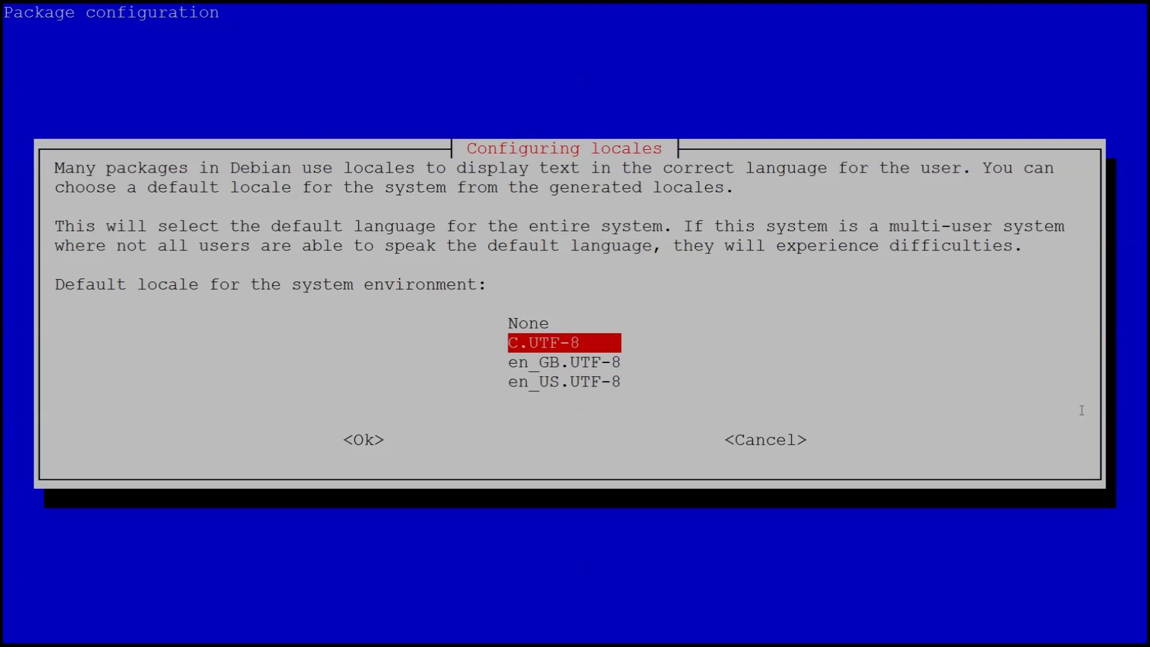
key("Up")
key("Down")
key("Down")
key("Down")
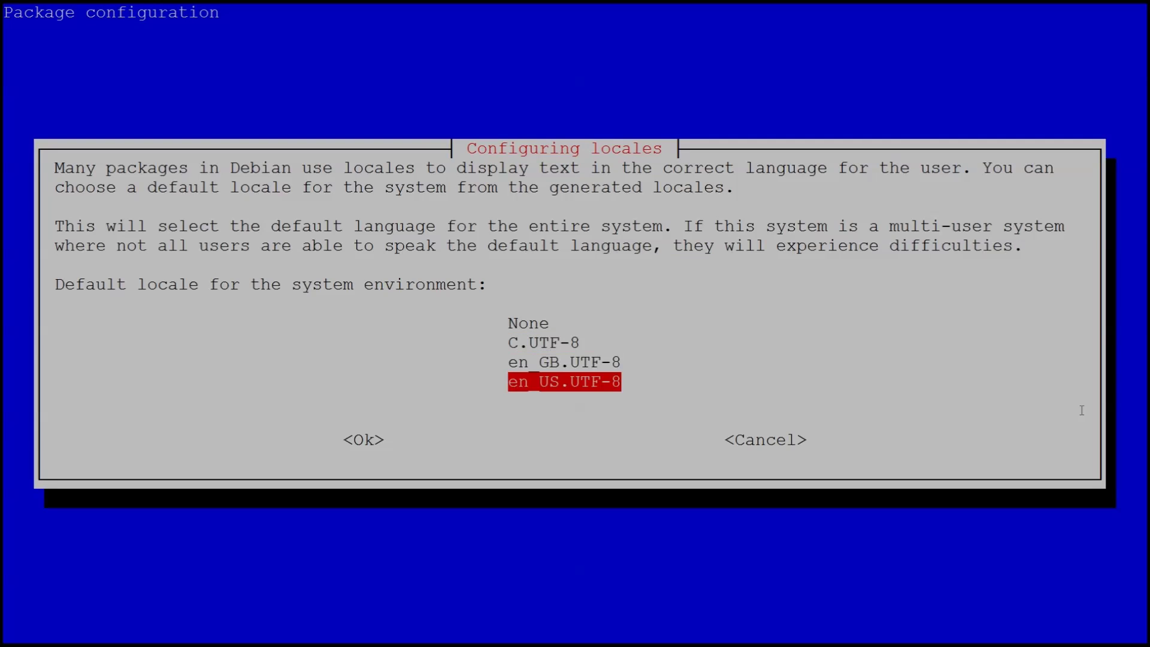
key("Up")
key("Down")
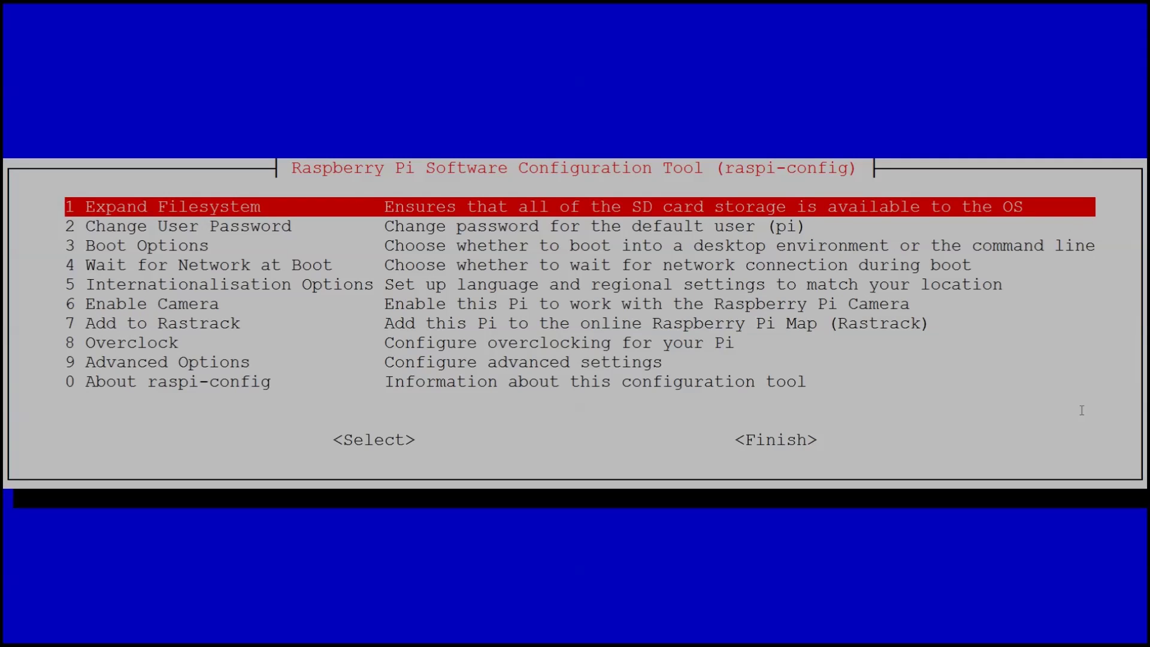
Set the time zone to US/Central via Internationalisation Options > Change Timezone.
key("Down")
key("Down")
key("Down")
key("Down")
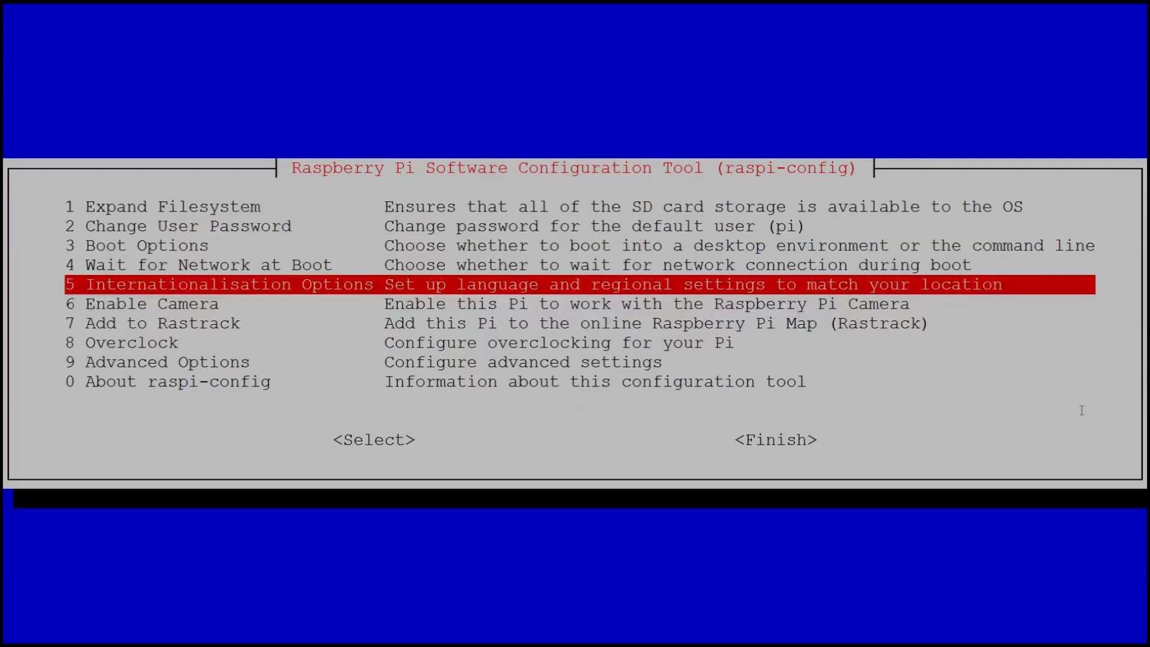
key("Return")
key("Down")
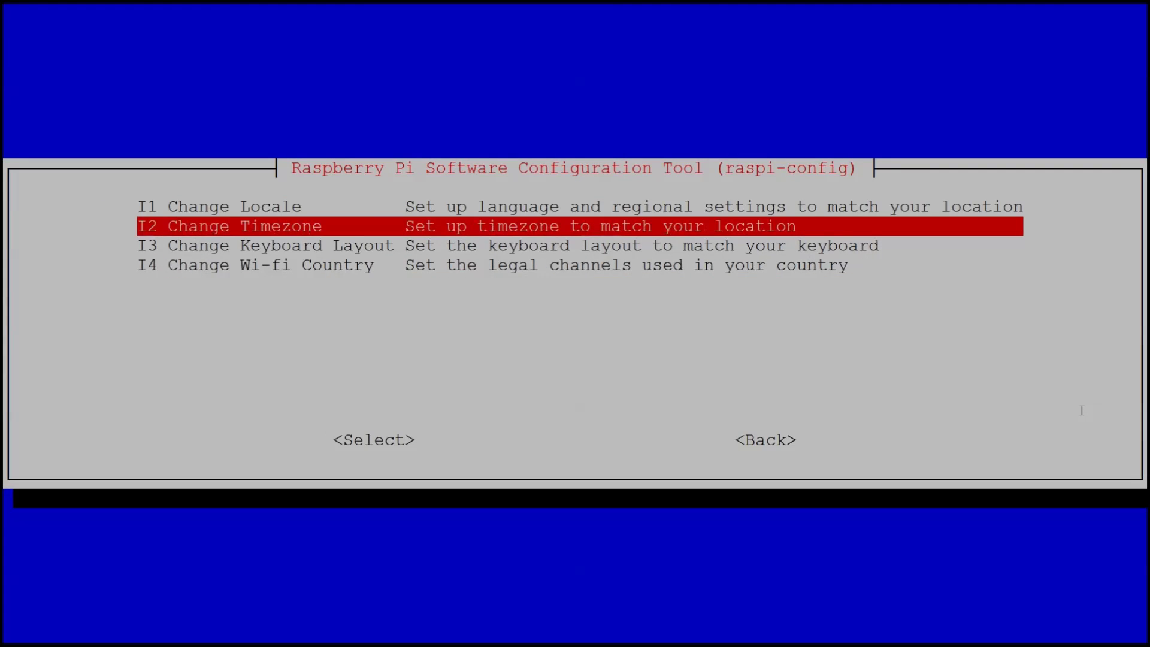
key("Return")
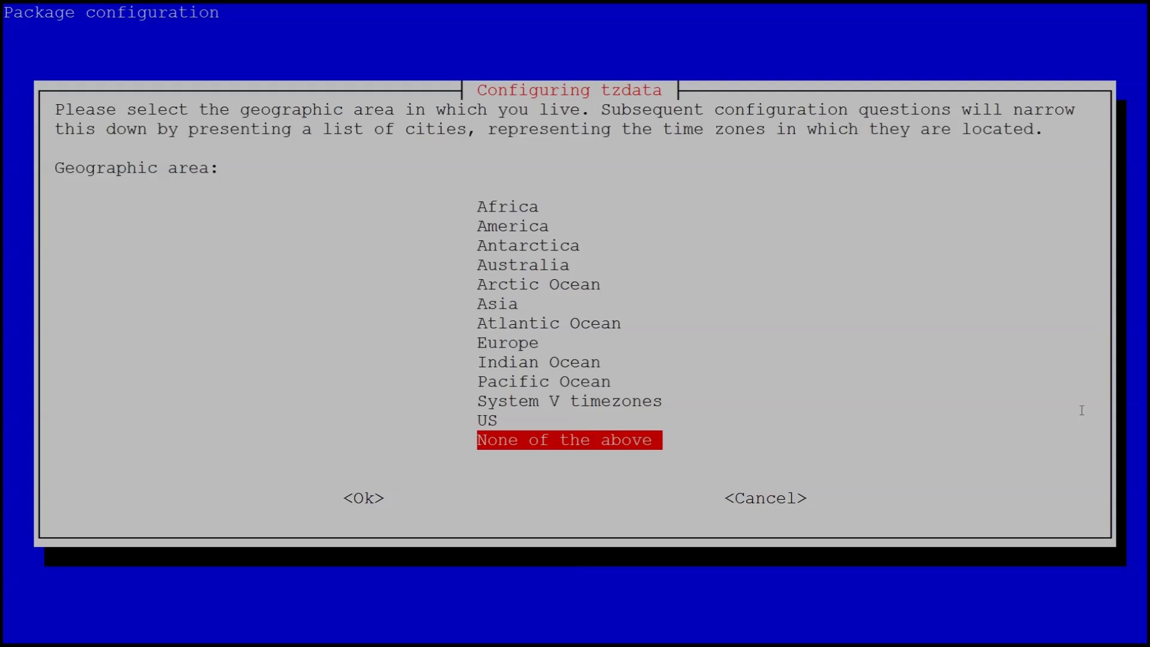
key("Up")
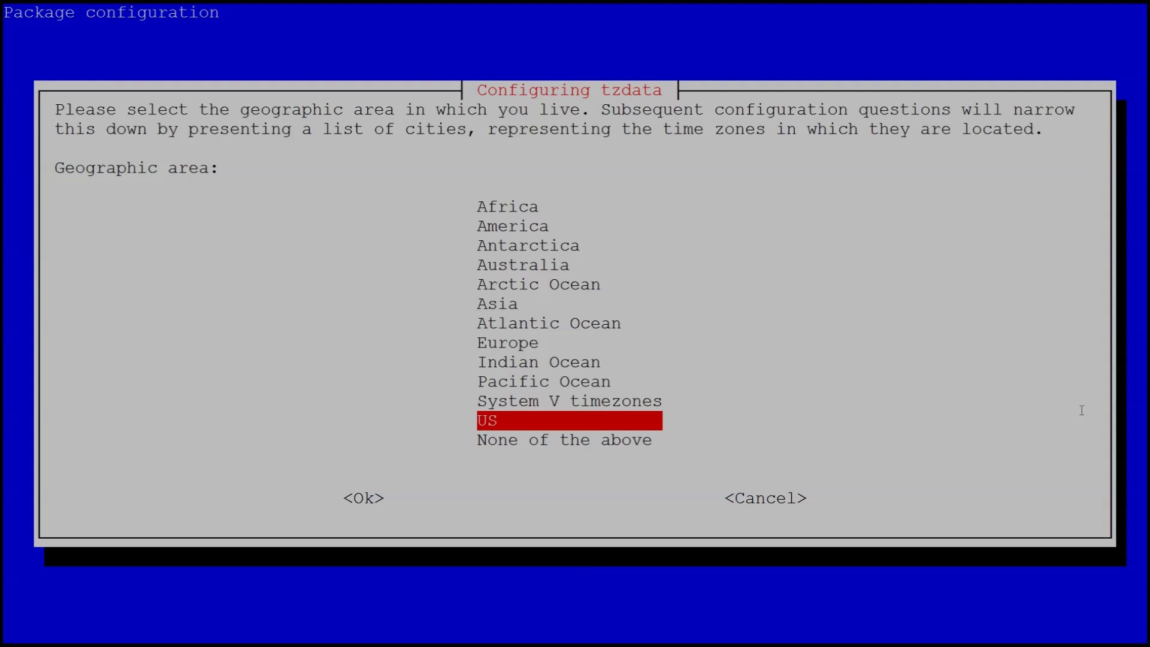
key("Return")
key("Down")
key("Down")
key("Down")
key("Return")
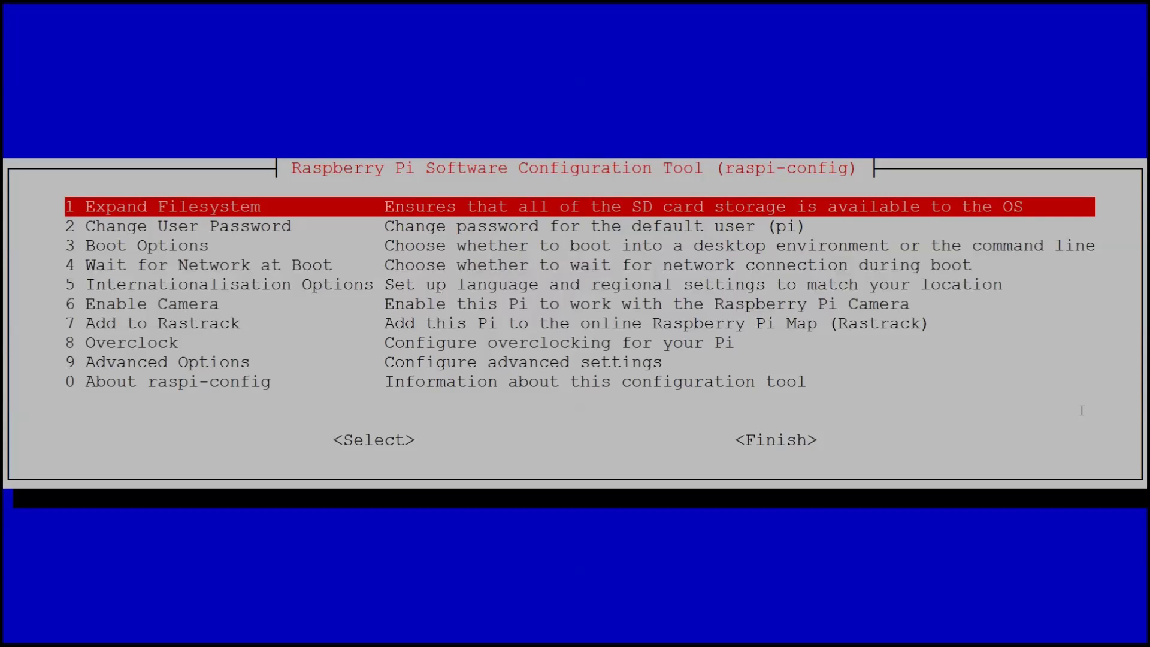
Leave raspi-config with Finish and return to the shell.
key("Down")
key("Down")
key("Down")
key("Down")
key("Down")
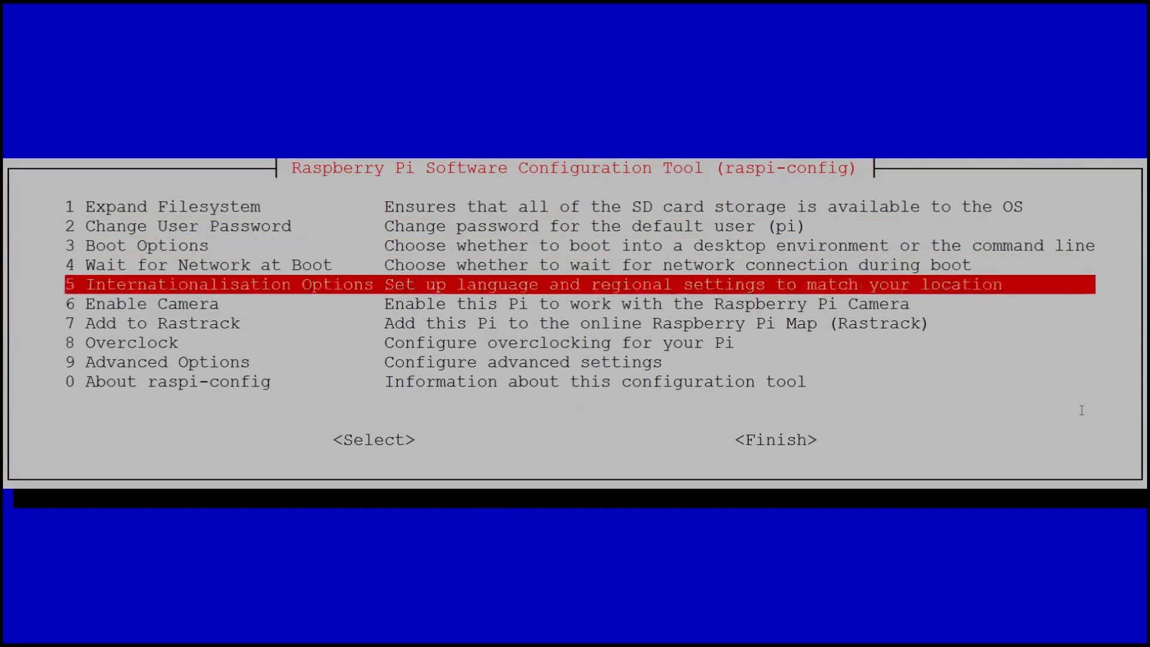
key("Down")
key("Down")
key("Up")
key("Up")
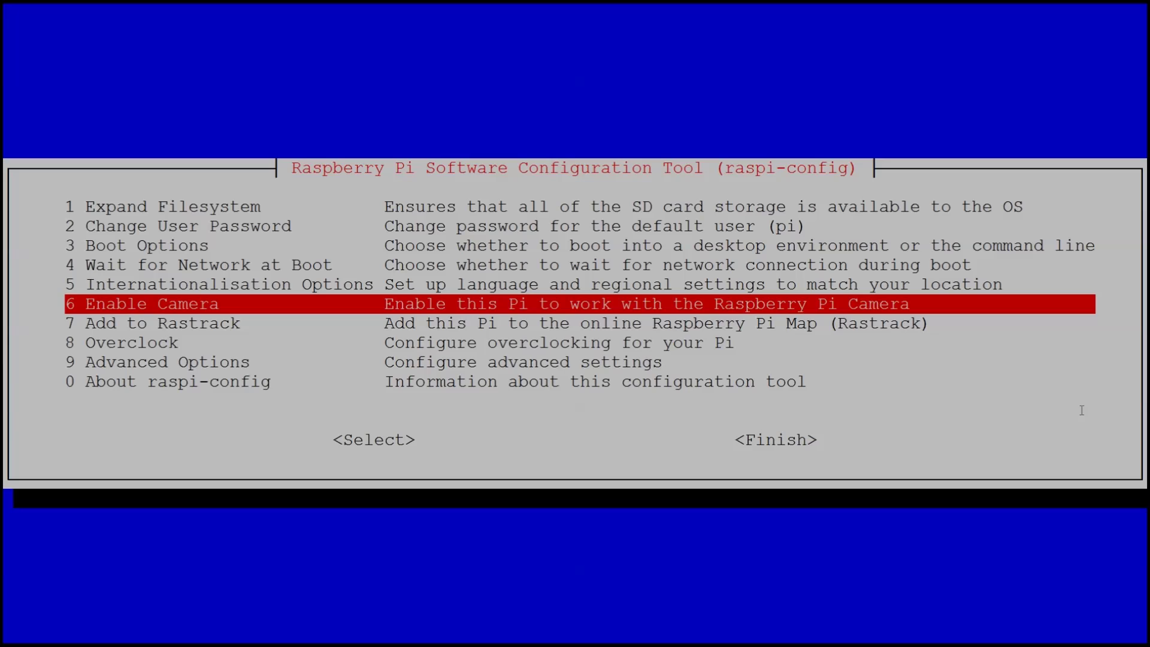
key("Tab")
key("Tab")
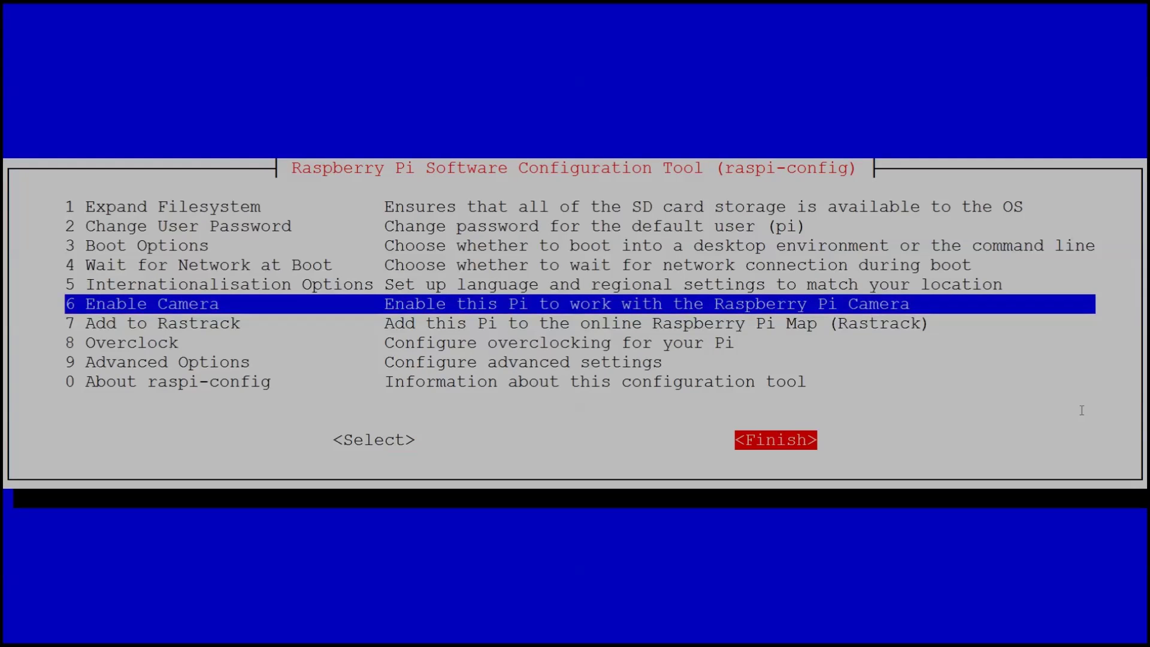
key("Return")
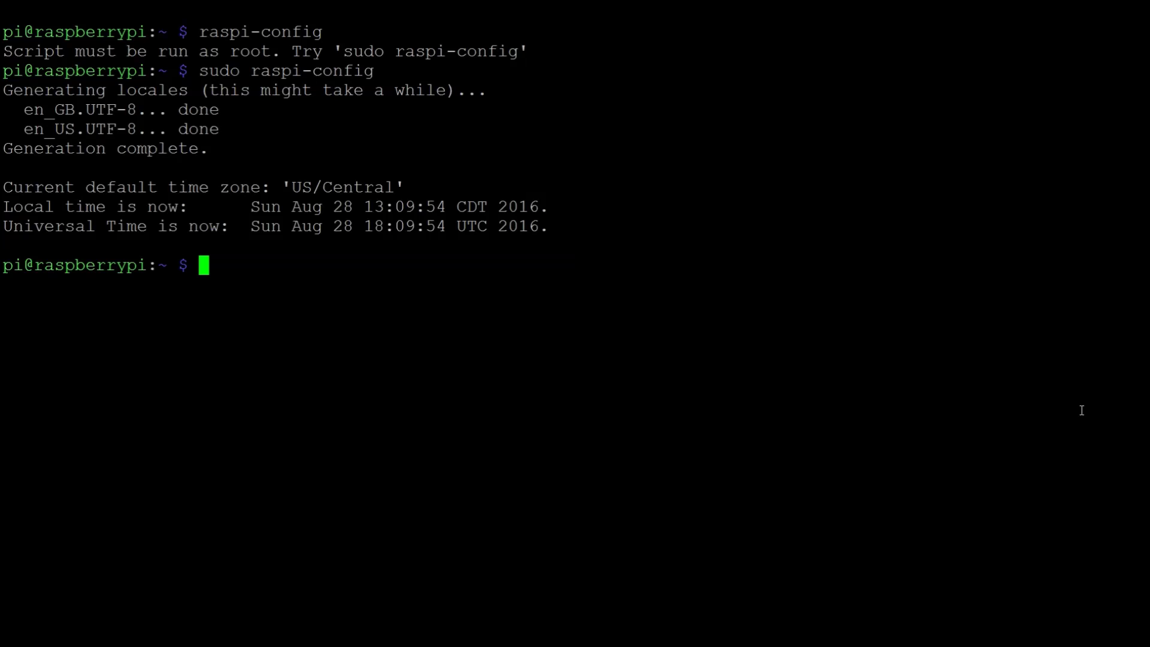
Clear the terminal screen with Ctrl+L and refocus the terminal window.
key("ctrl+l")
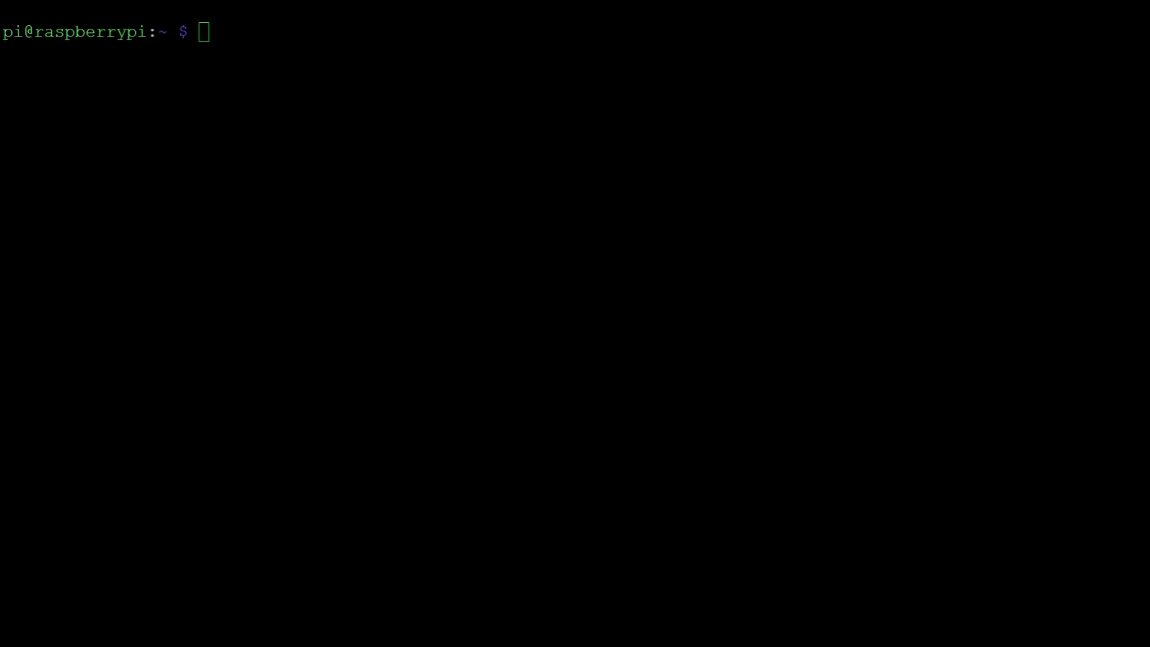
left_click(422, 376)
Install the ntpdate package with sudo apt-get install ntpdate.
type("sudo apt-0ge")
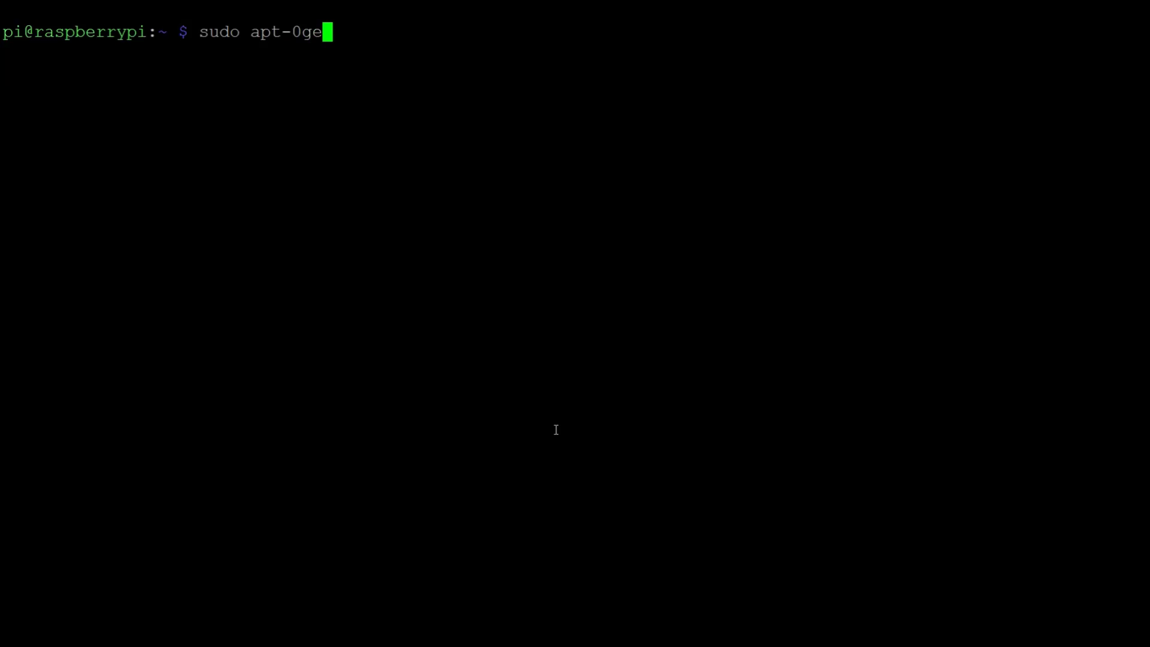
key("BackSpace")
key("BackSpace")
key("BackSpace")
type("get install ntpdate")
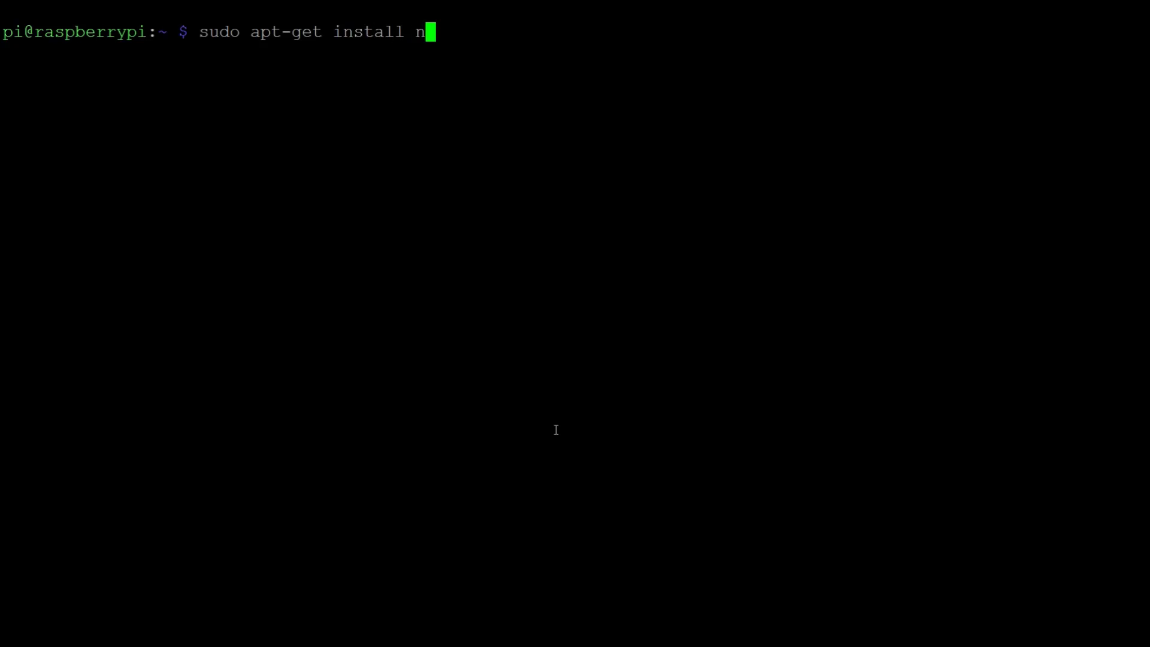
key("Return")
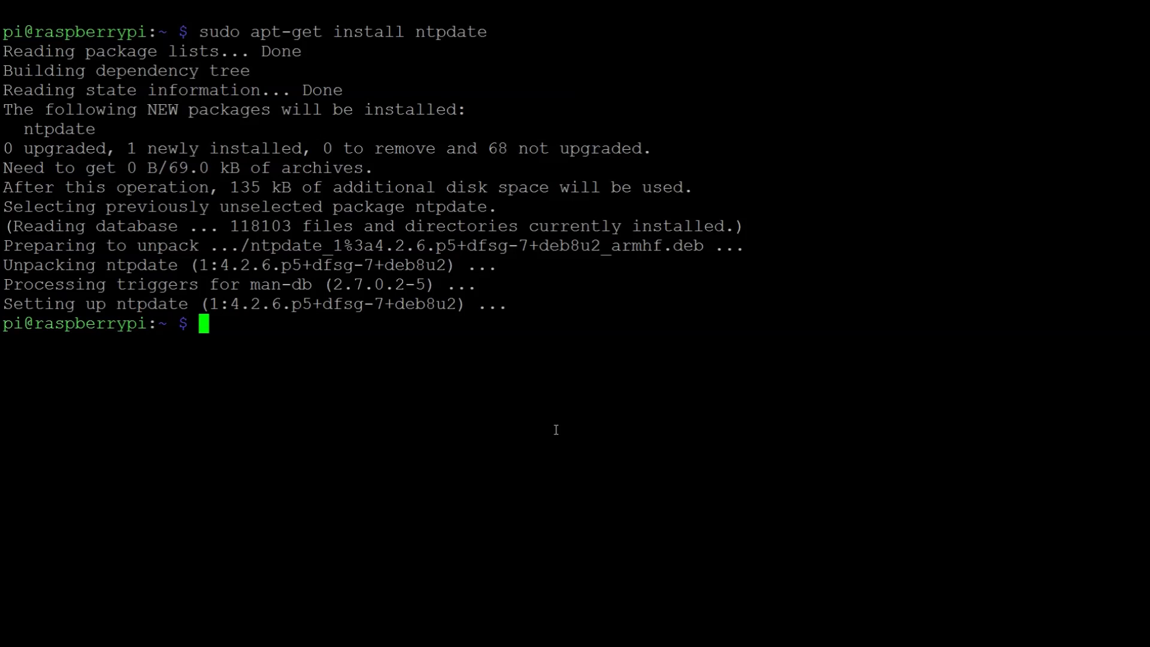
Stop the NTP service by running sudo service ntp stop.
type("sudo servi")
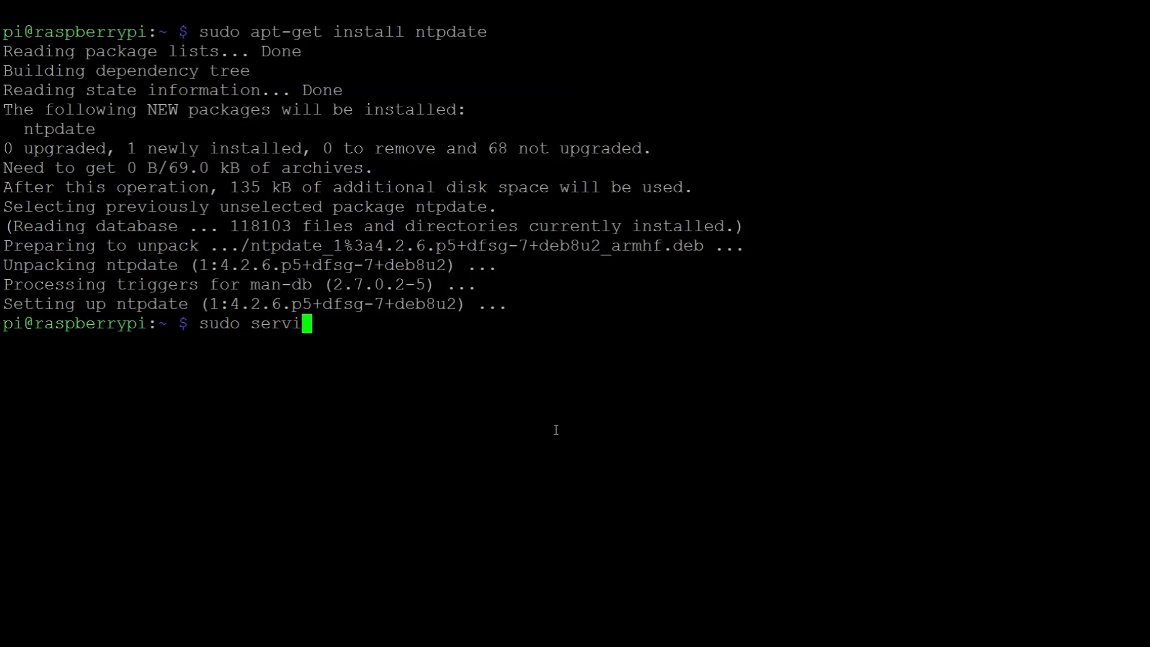
type("ce ntp stop")
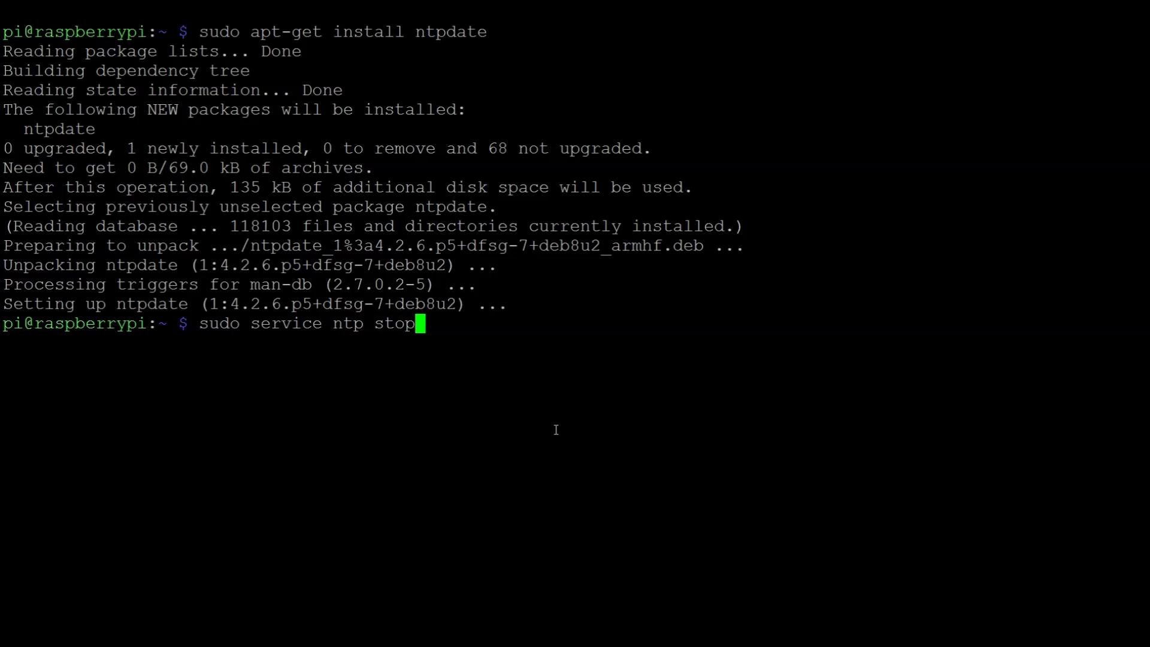
key("Return")
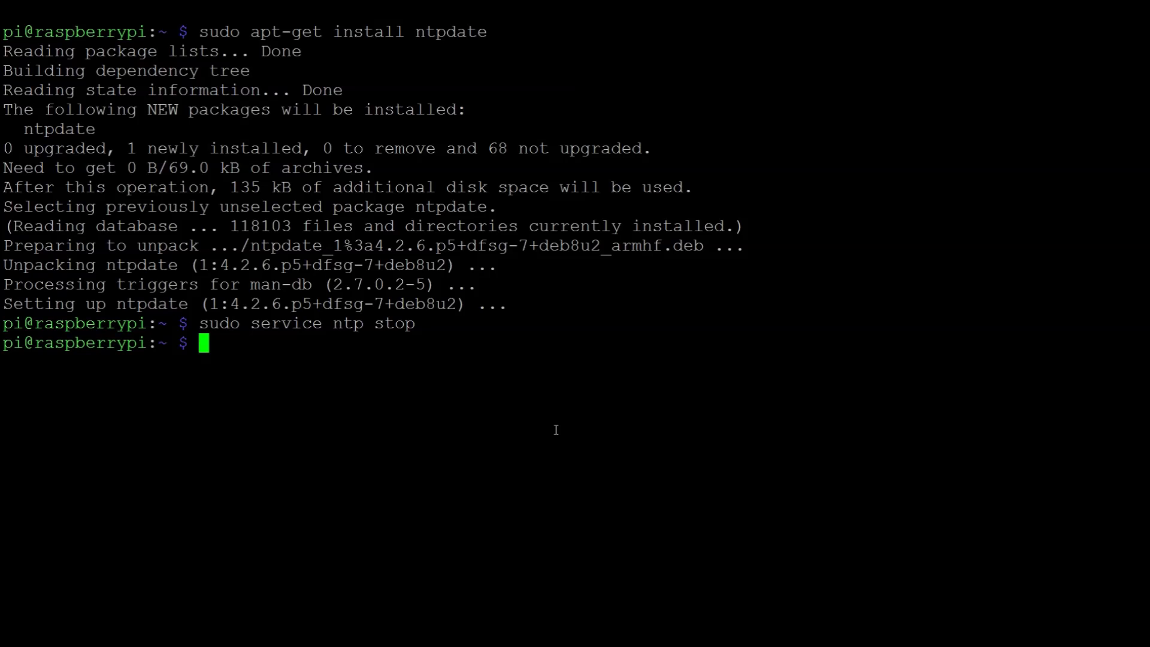
Sync the clock once against pool.ntp.org with sudo ntpdate pool.ntp.org.
type("studo")
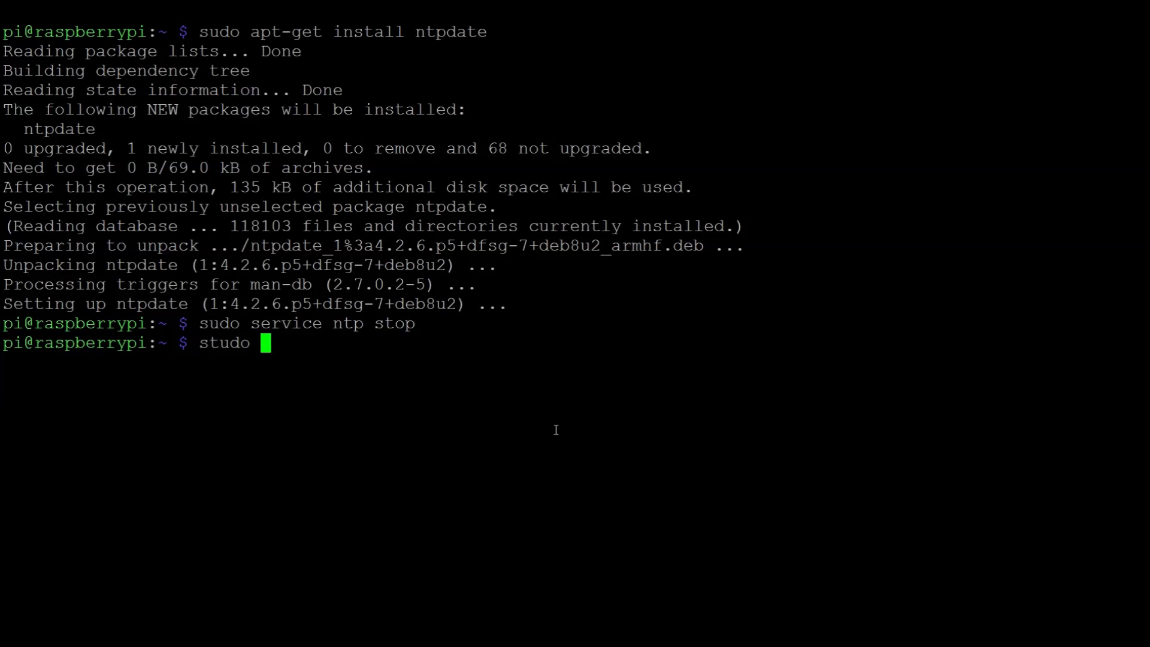
key("BackSpace")
key("BackSpace")
key("BackSpace")
key("BackSpace")
type("udo ntpdate")
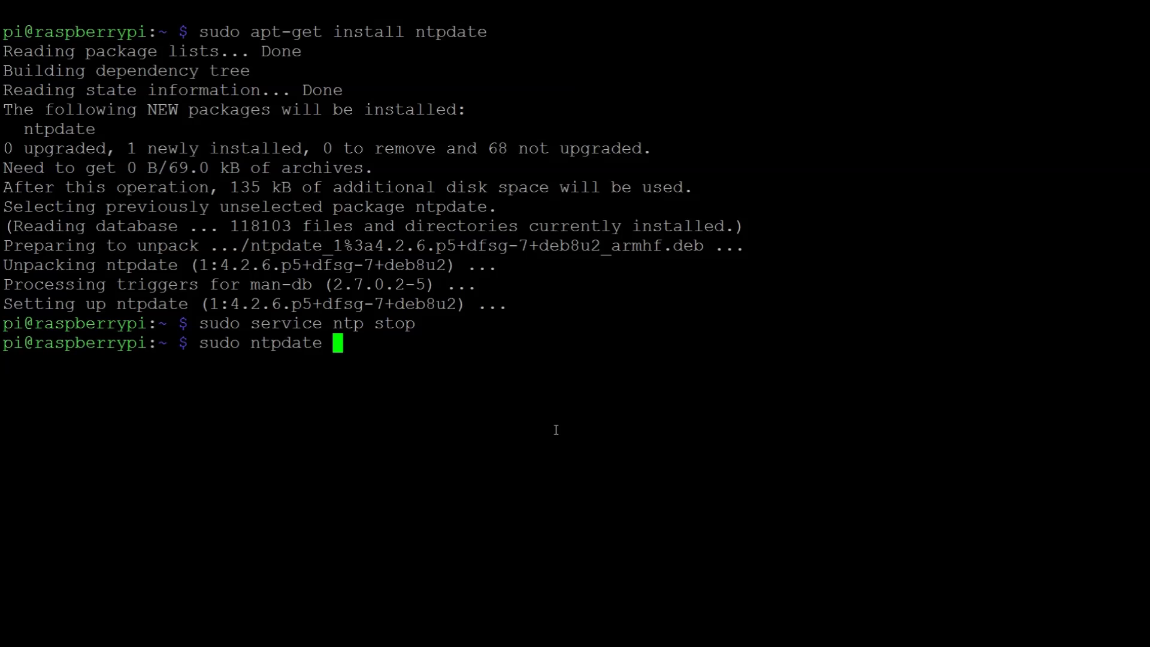
type("pool.ntp.org")
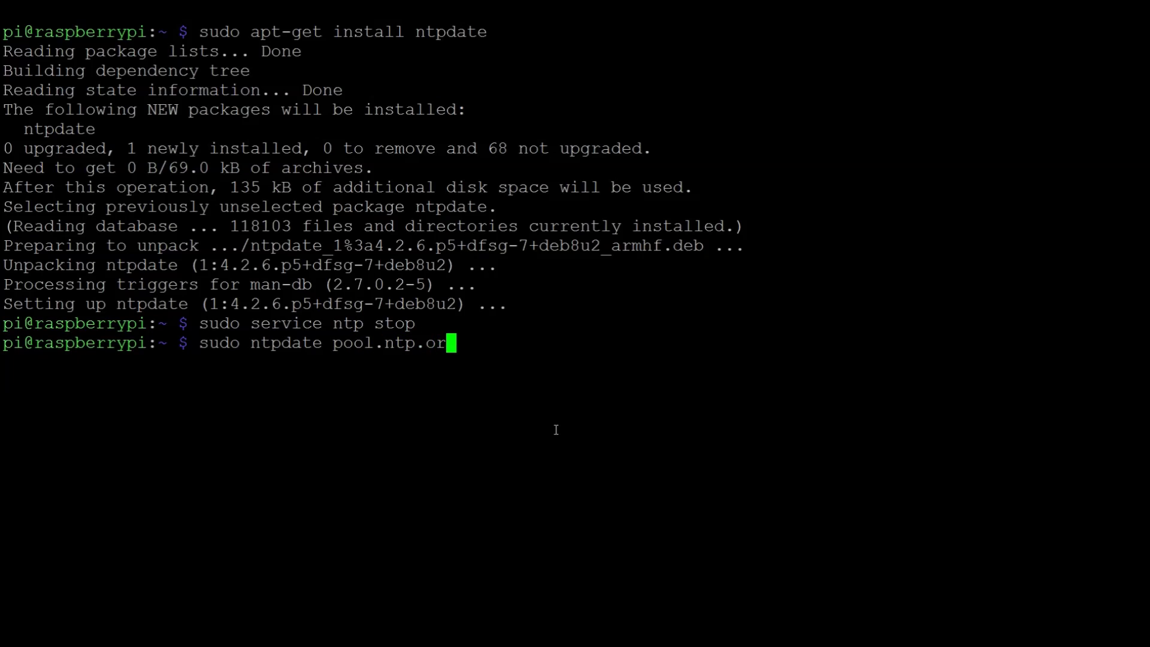
key("Return")
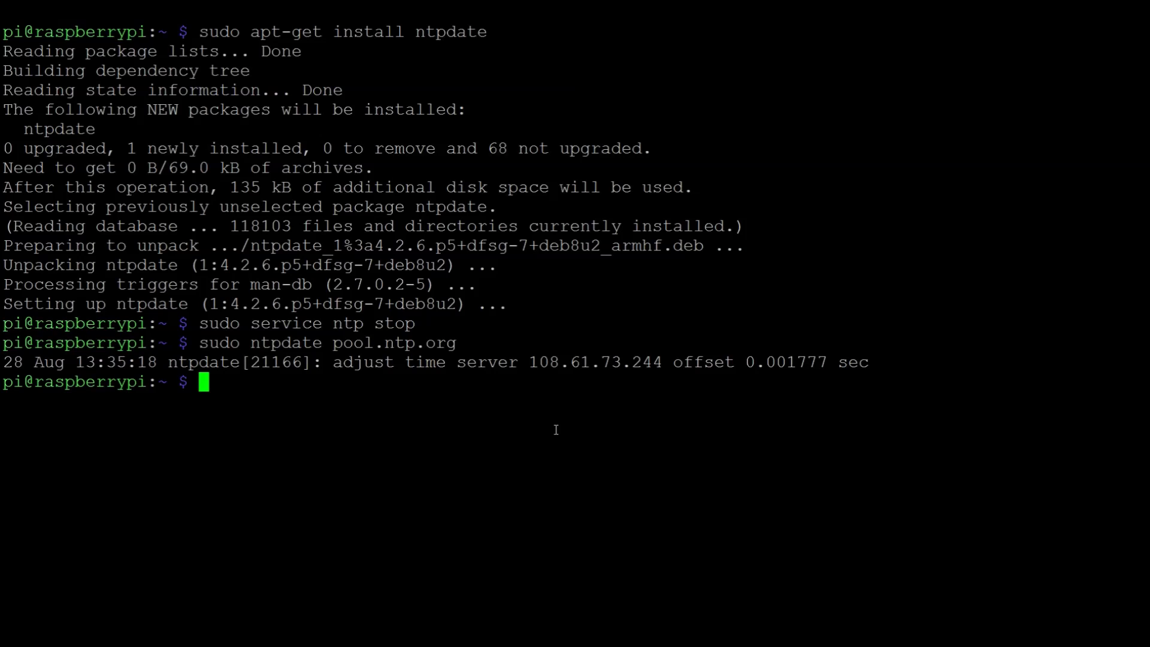
Run sudo ntpdate time.uta.edu and highlight its 'no server suitable' error and command line.
type("sudo ntpdate ")
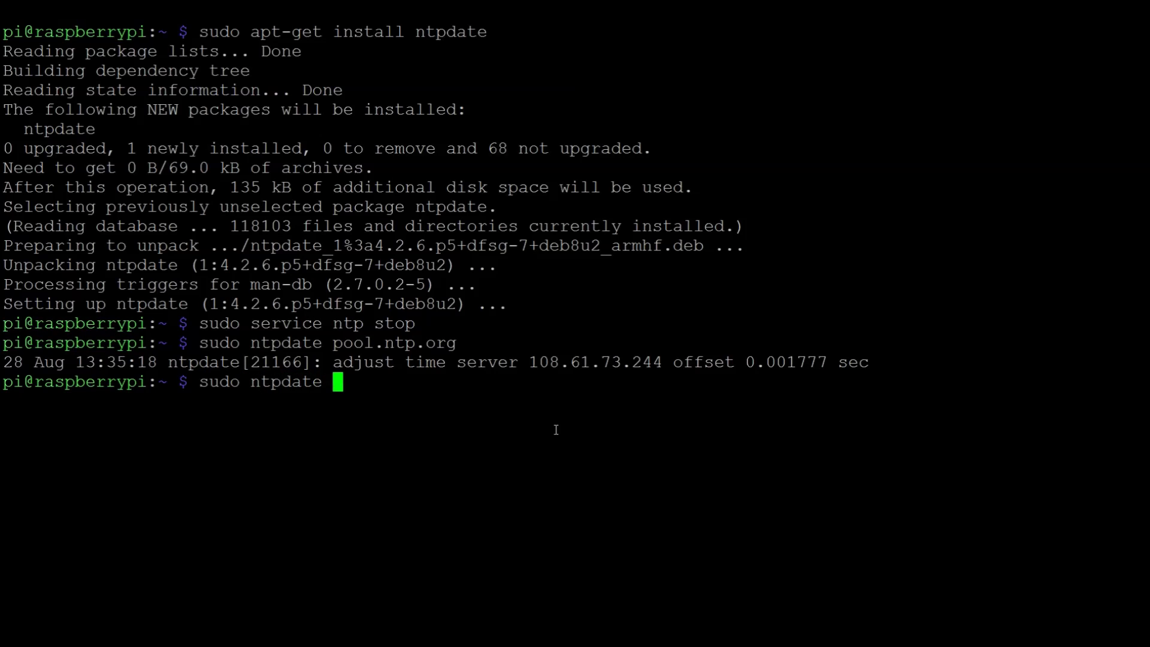
type("time.uta.edu")
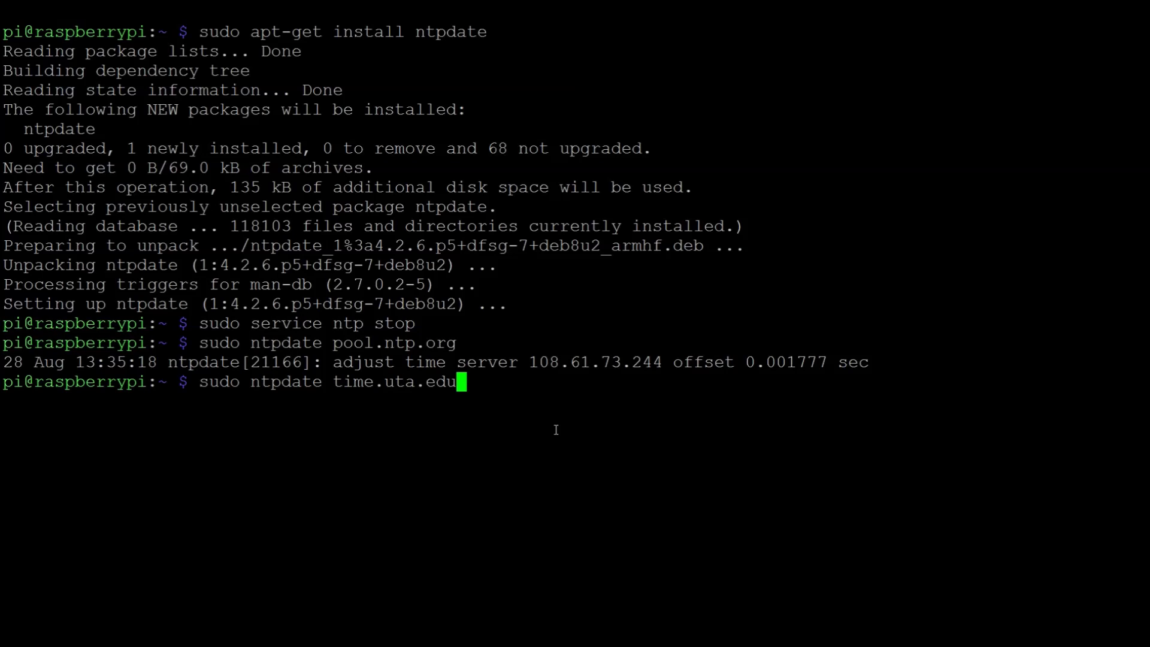
key("Return")
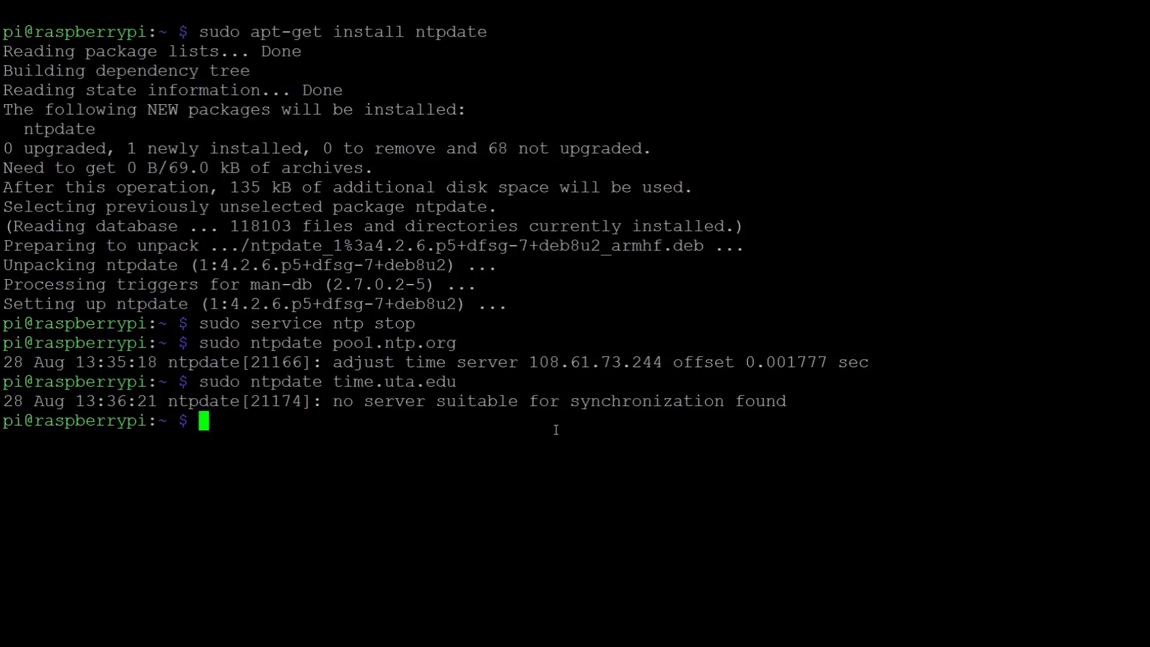
left_click_drag(812, 401, 340, 401)
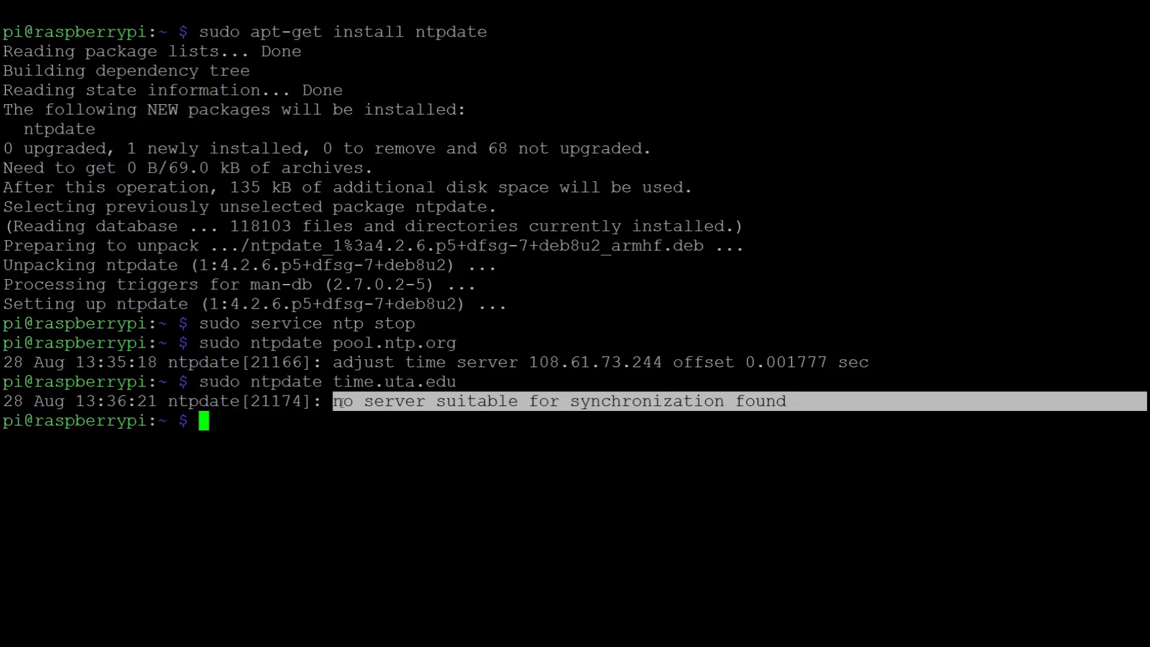
left_click_drag(199, 381, 454, 381)
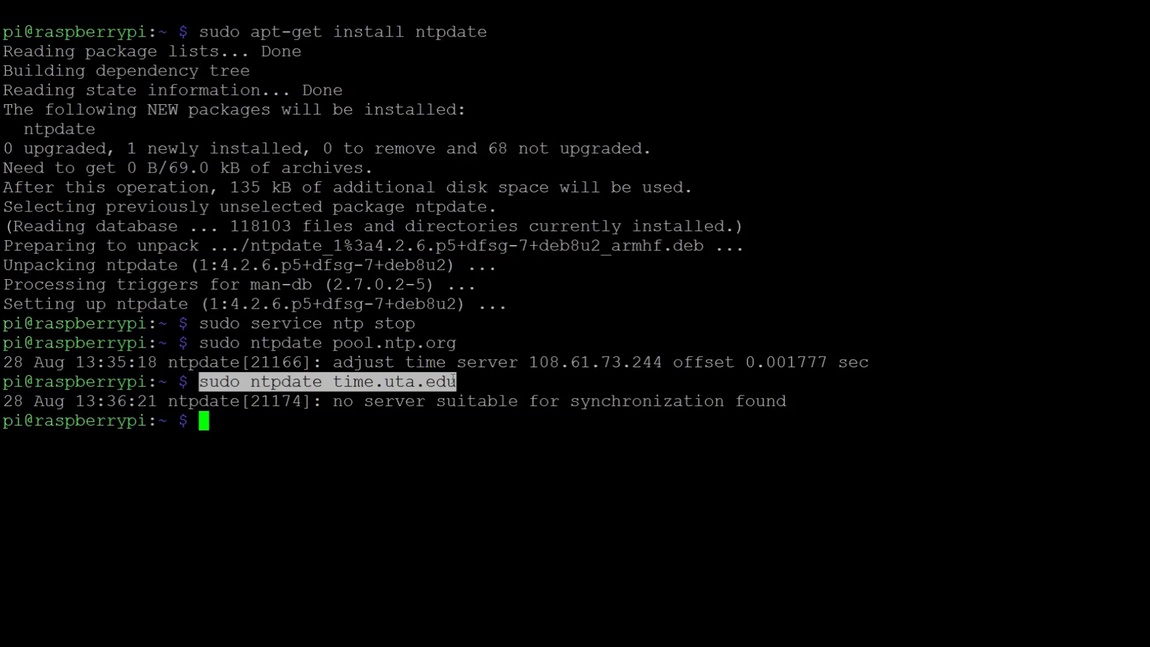
left_click(451, 444)
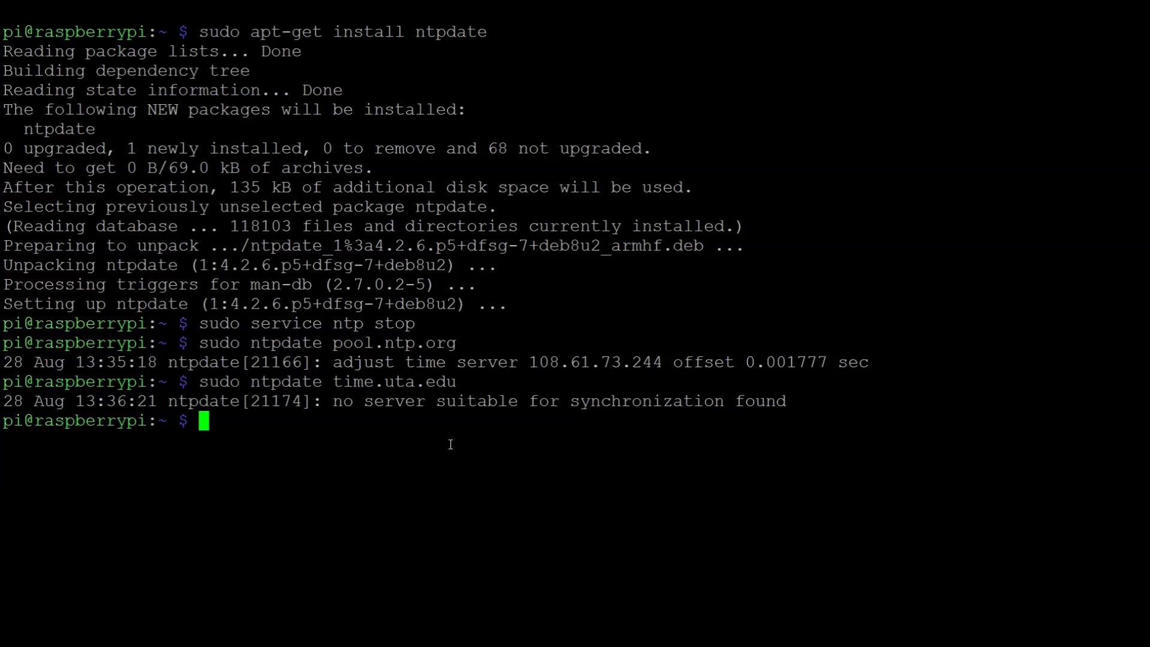
Start the NTP service again and check date shows Sun 28 Aug 13:37:02 CDT 2016.
type("sudo serg")
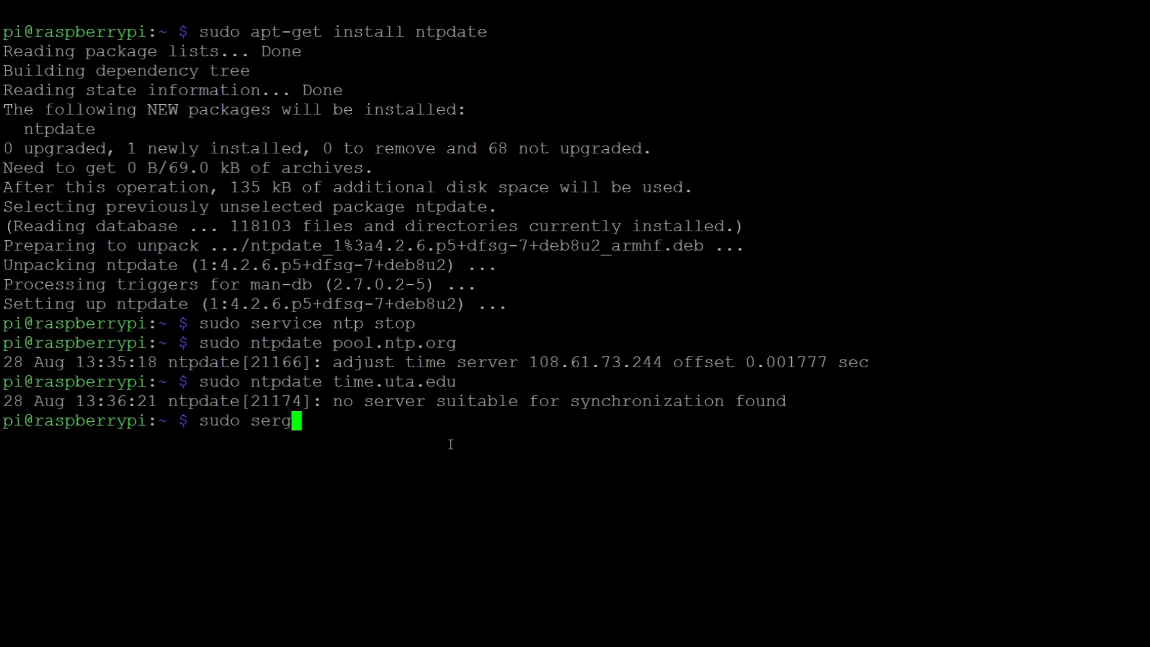
key("BackSpace")
type("vice ntp start")
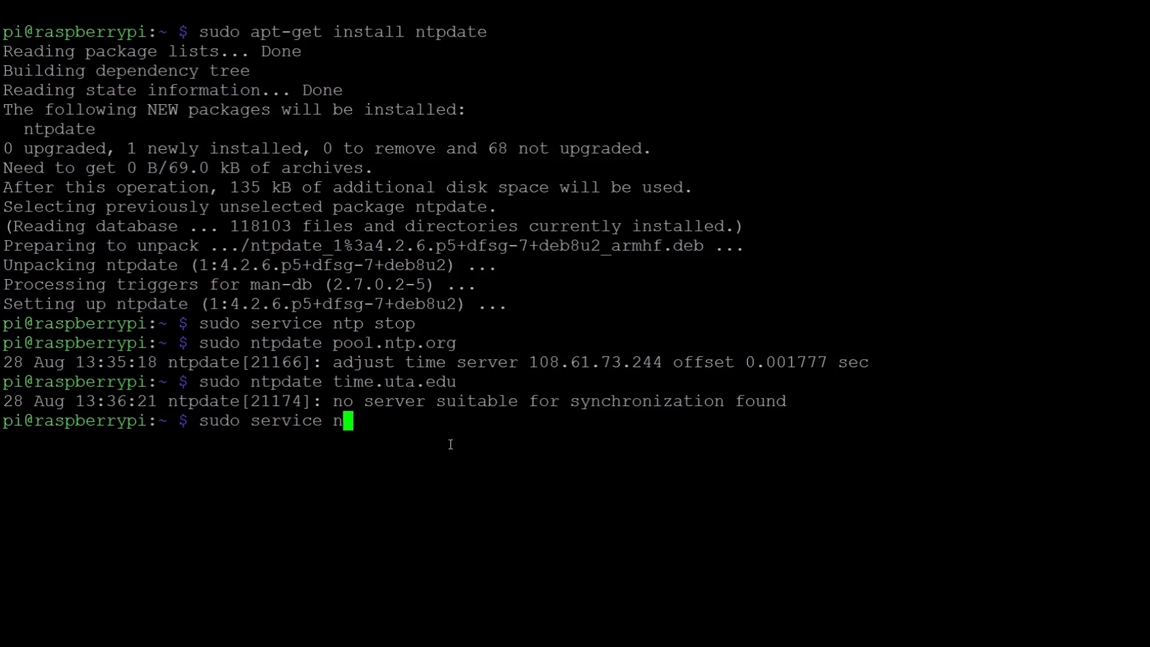
key("Return")
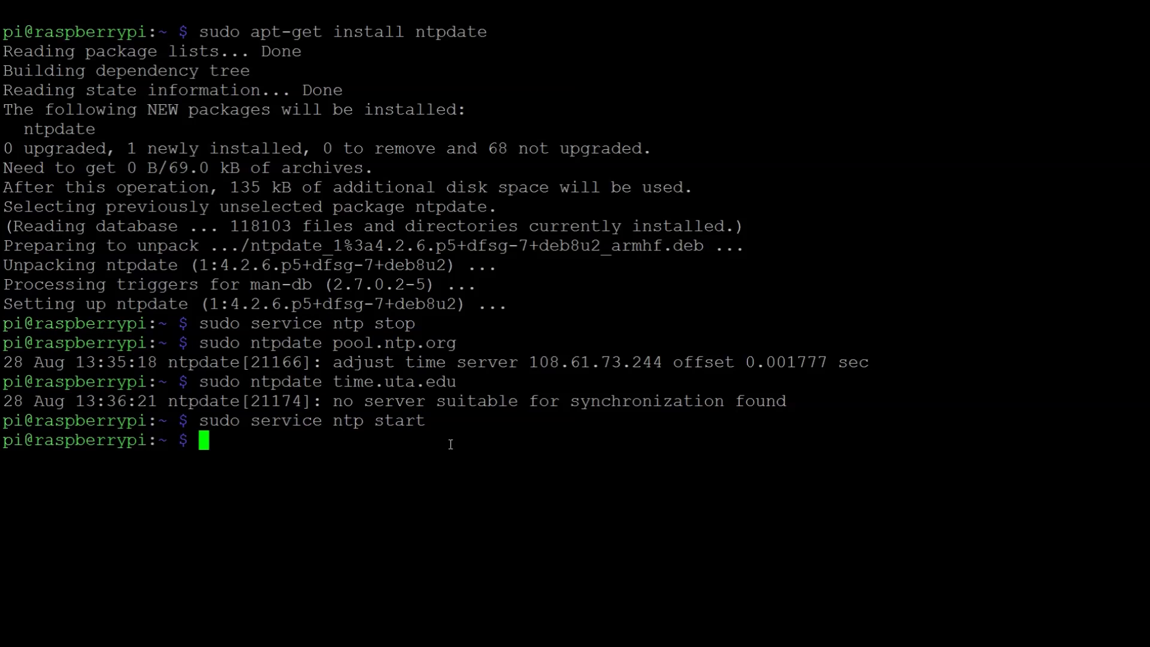
type("date")
key("Return")
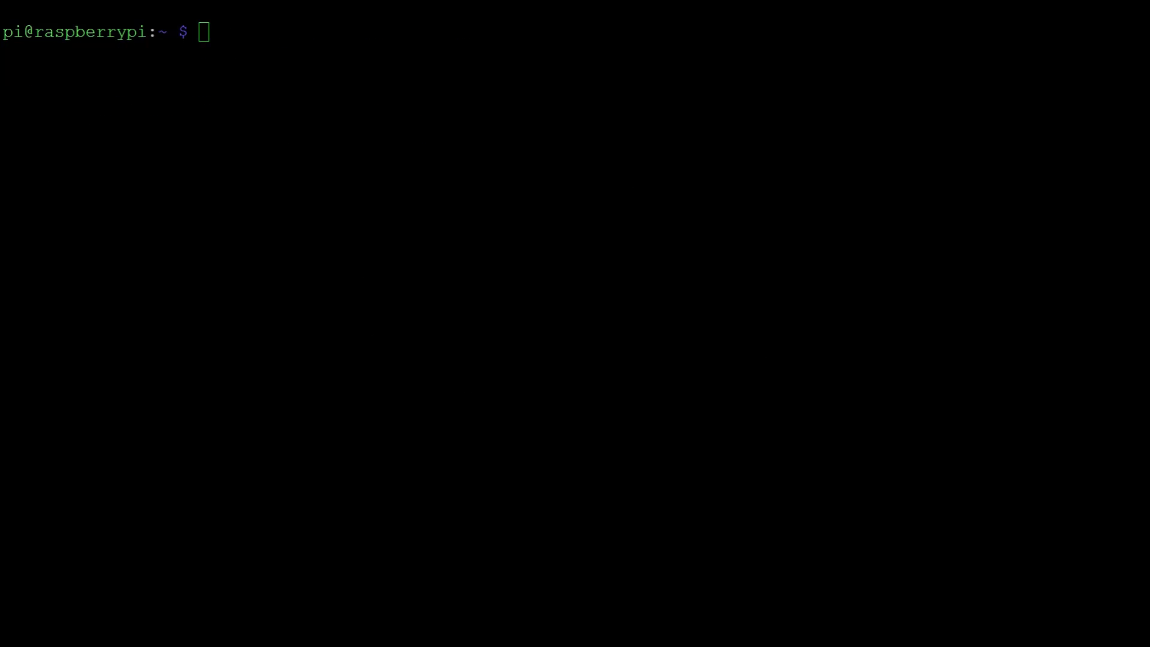
Install git, cmake and gedit with sudo apt-get install, confirming with y.
left_click(676, 351)
type("sudo a")
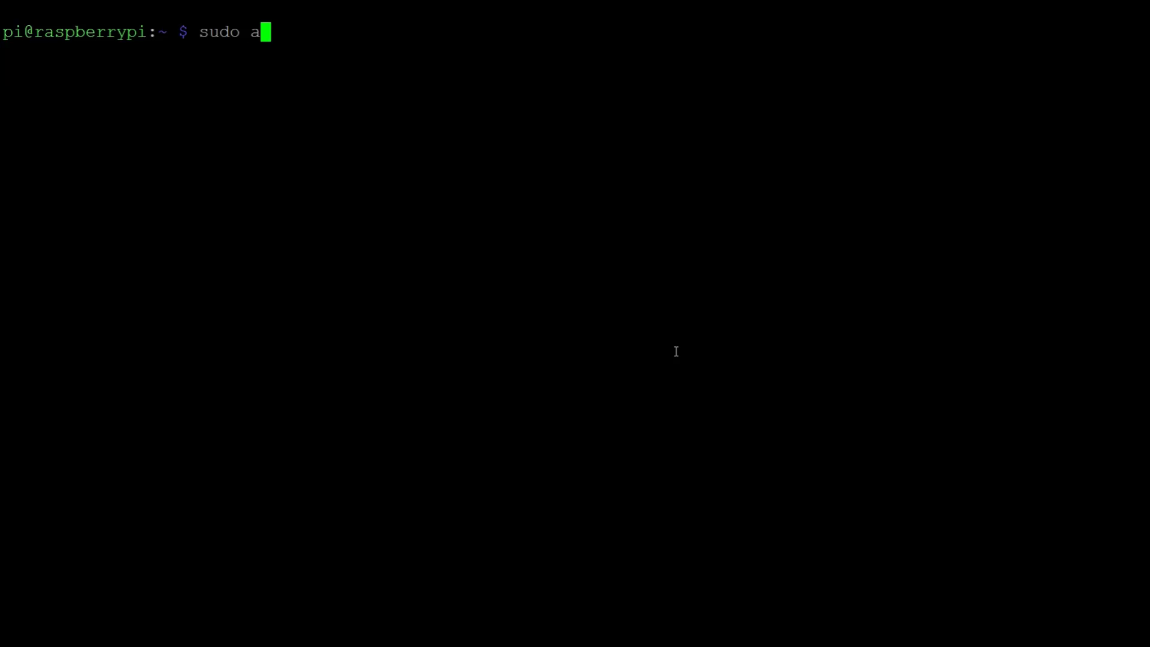
type("pt-get ")
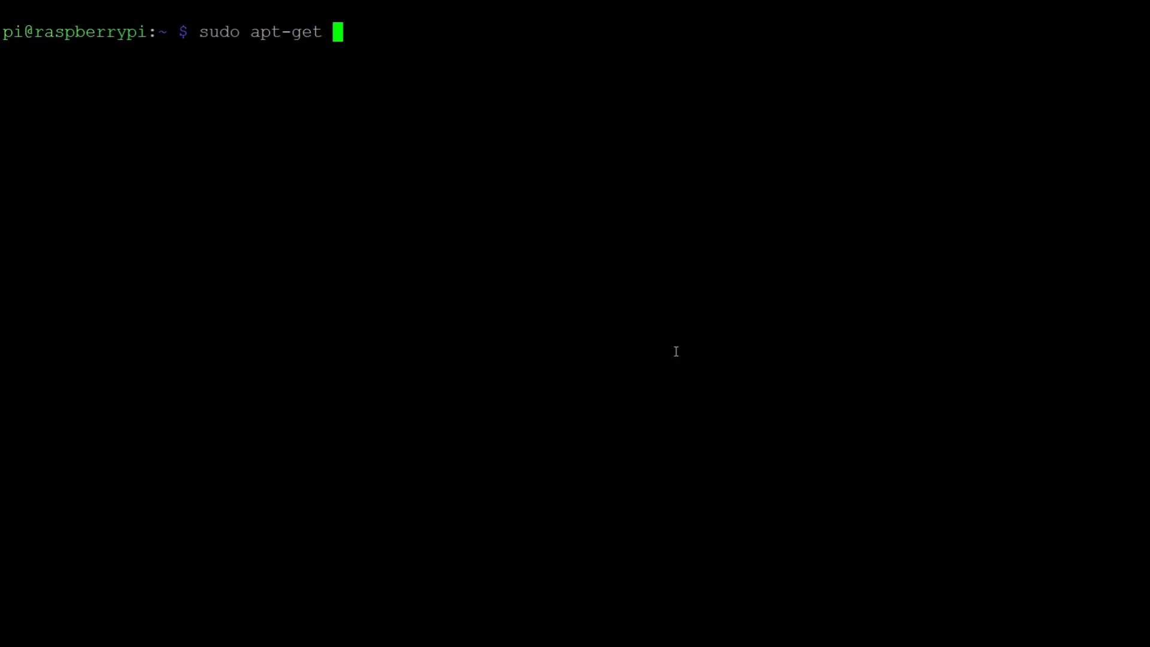
type("install gi")
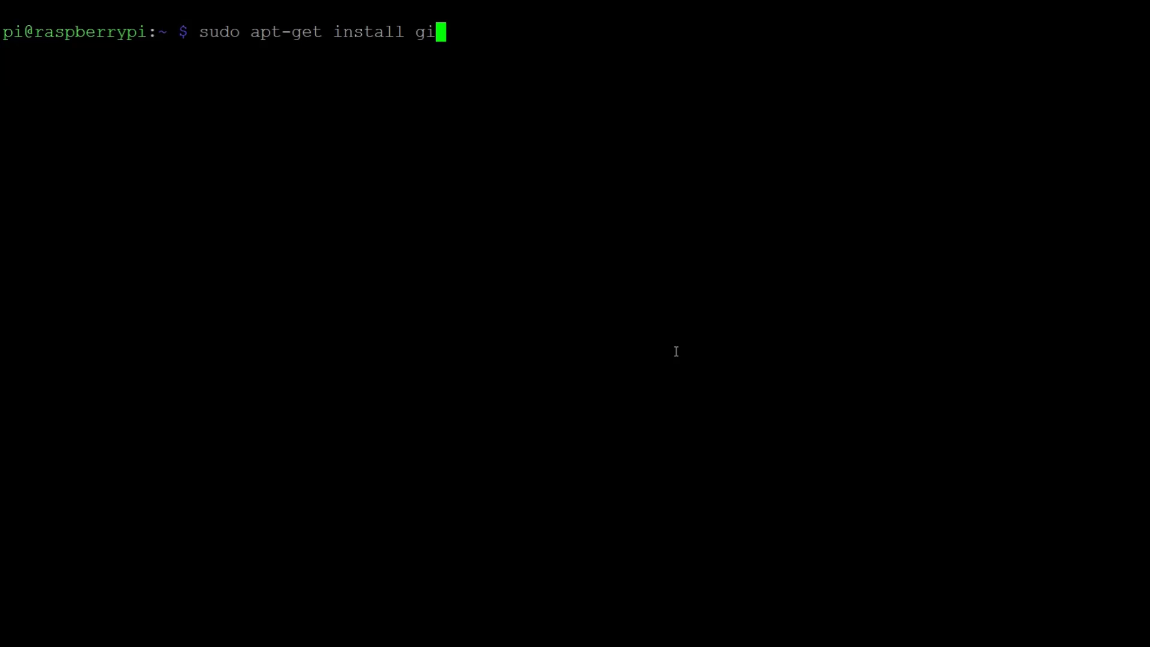
type("t mmake gedit")
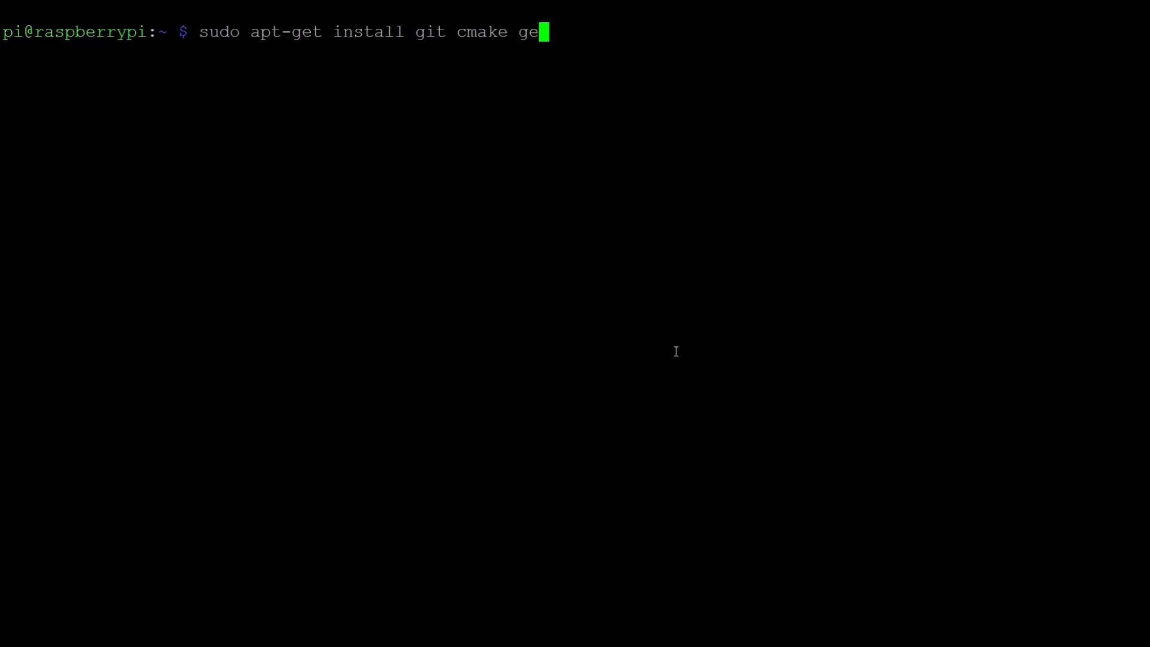
key("Return")
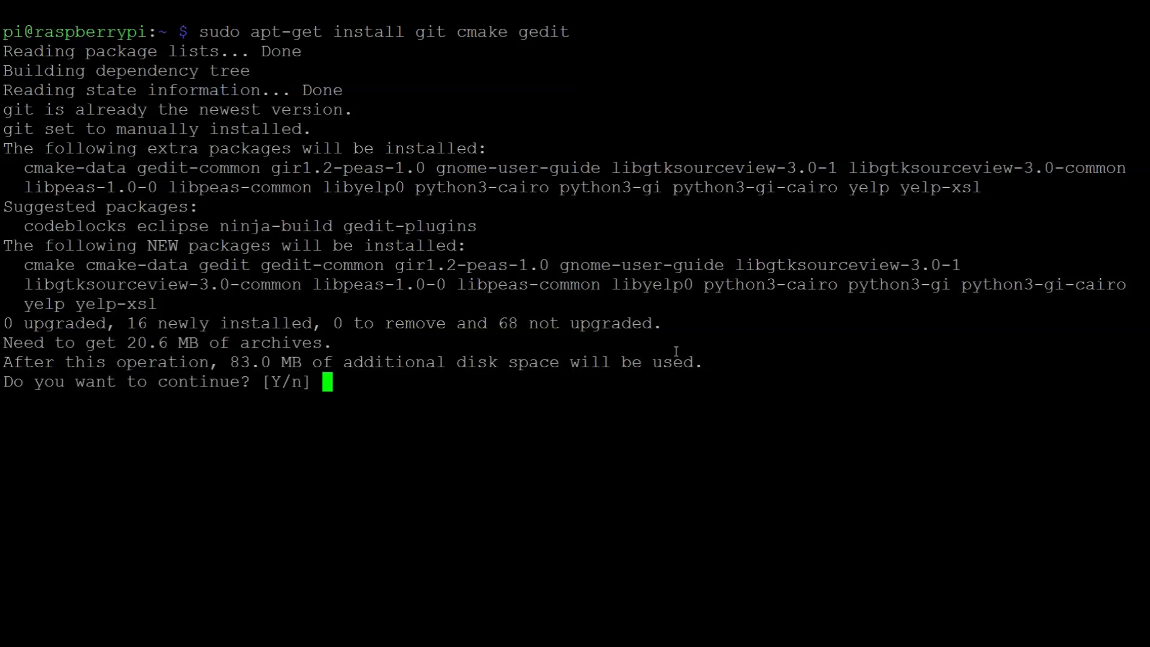
type("y")
key("Return")
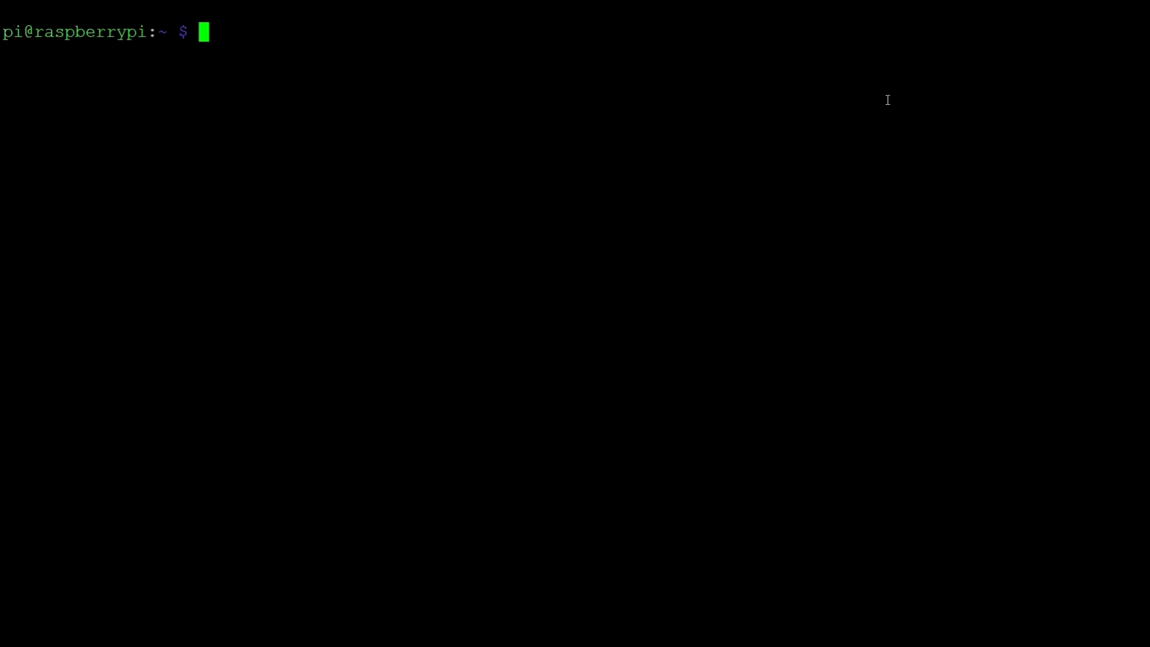
Clone the cse2100 GitHub repository into the home folder with git clone.
type("git clone ht")
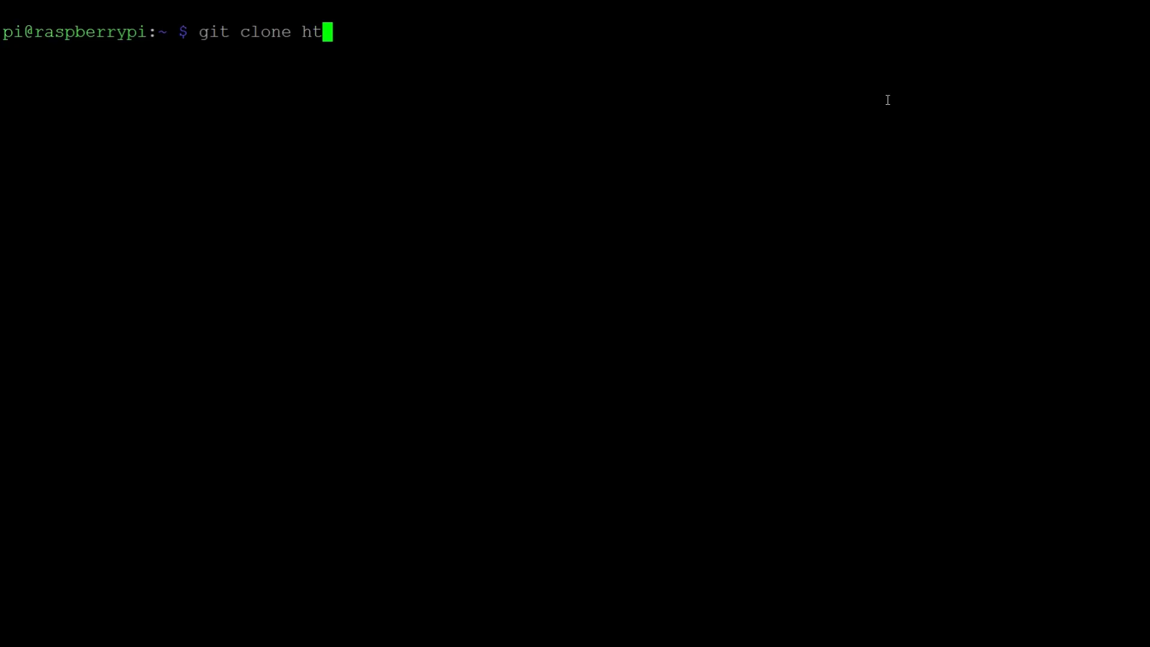
type("tps://")
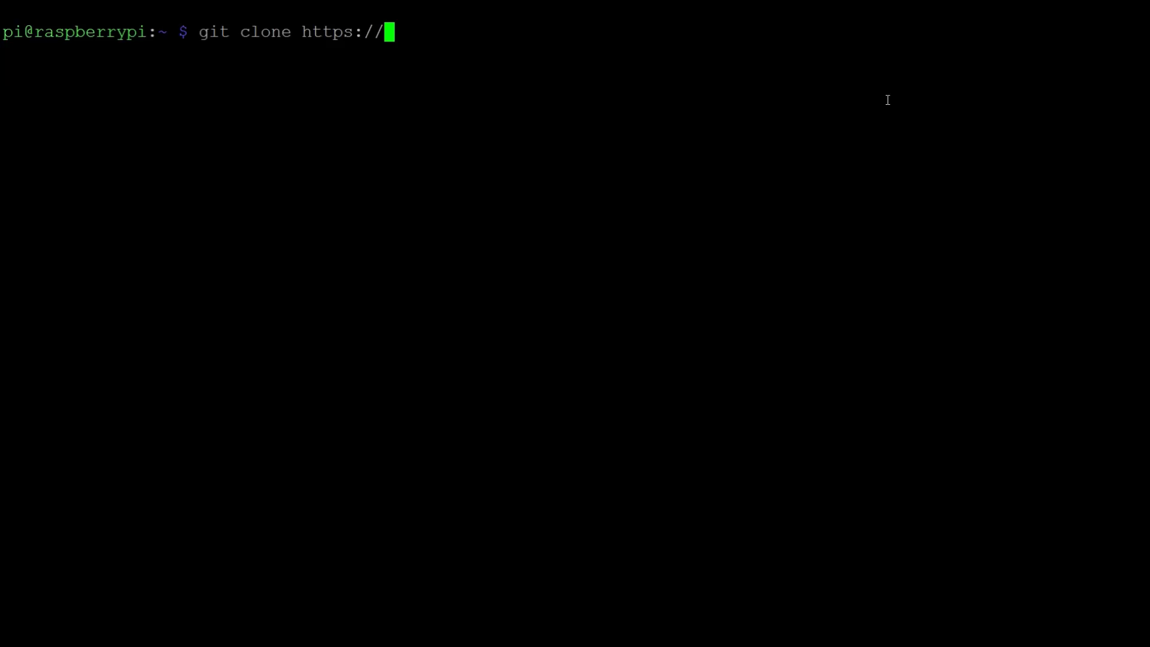
type("h")
key("BackSpace")
type("github.com/cmcmurrough/cse")
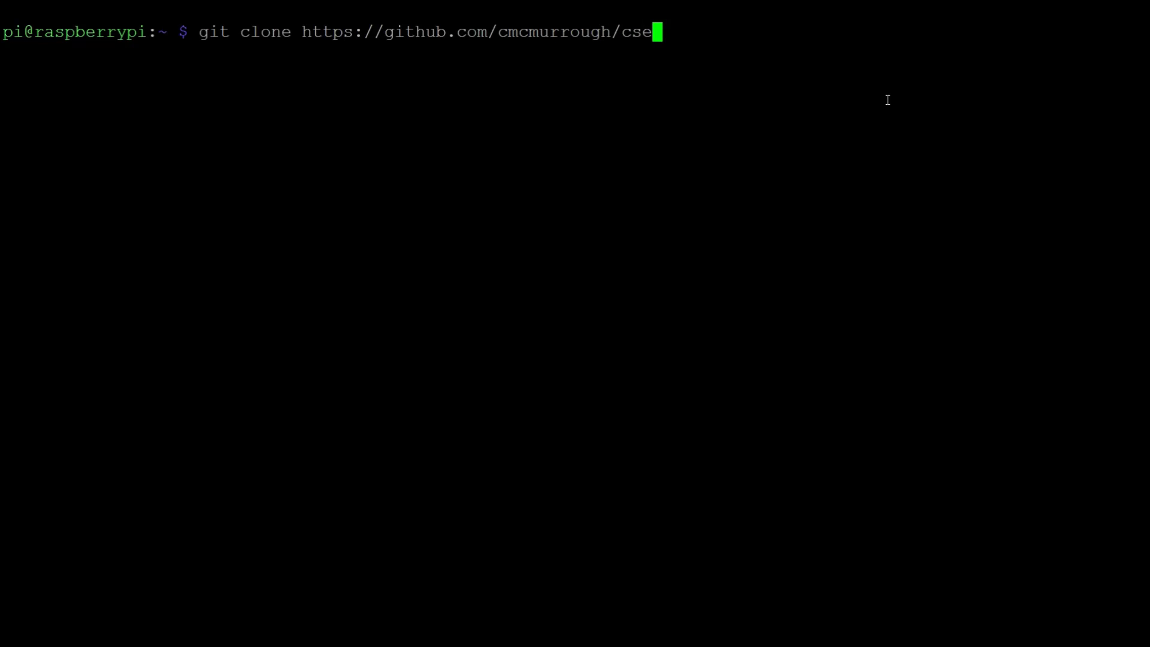
type("2100")
key("Return")
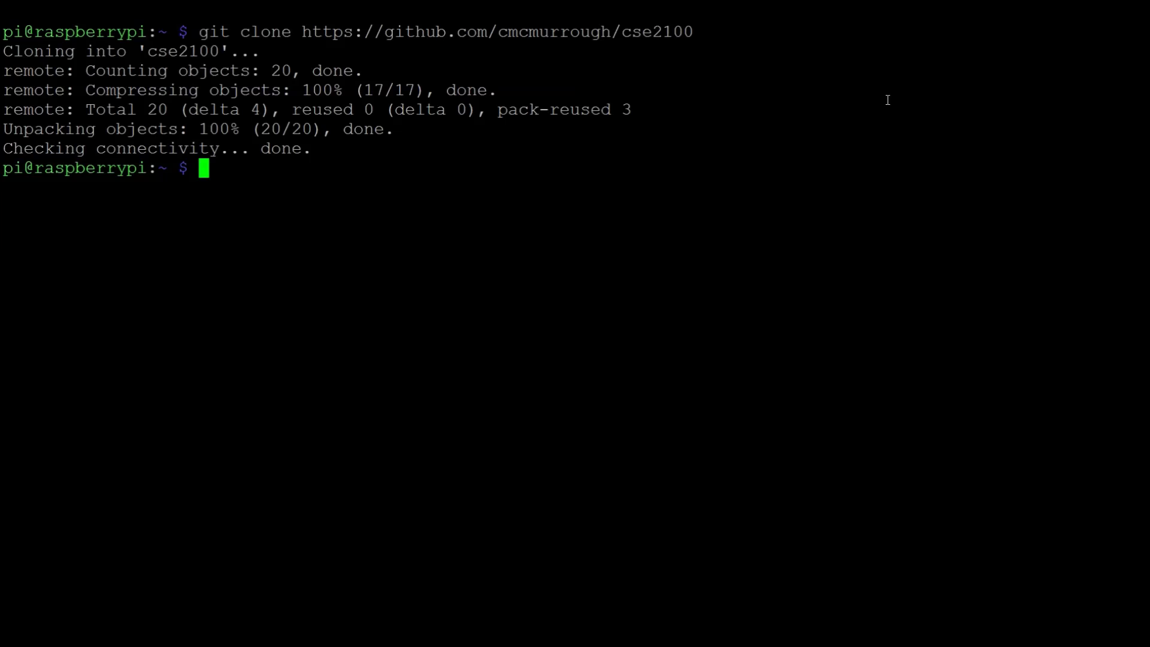
List the home folder, change into cse2100 and list its contents.
type("ls")
key("Return")
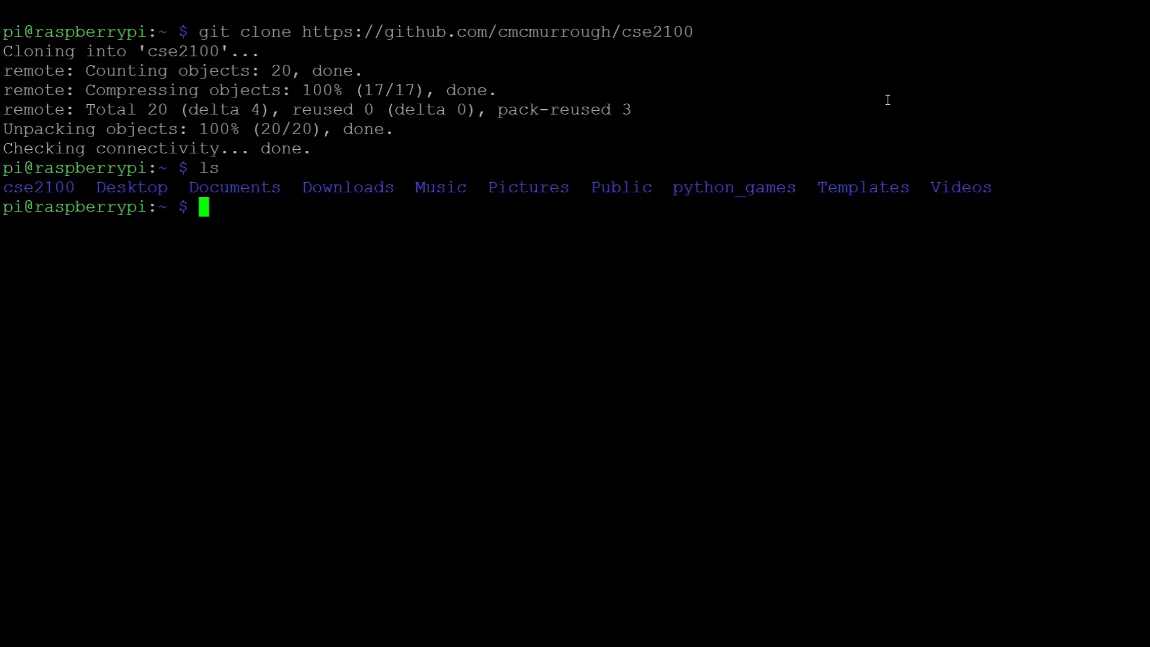
type("cd cse")
key("Tab")
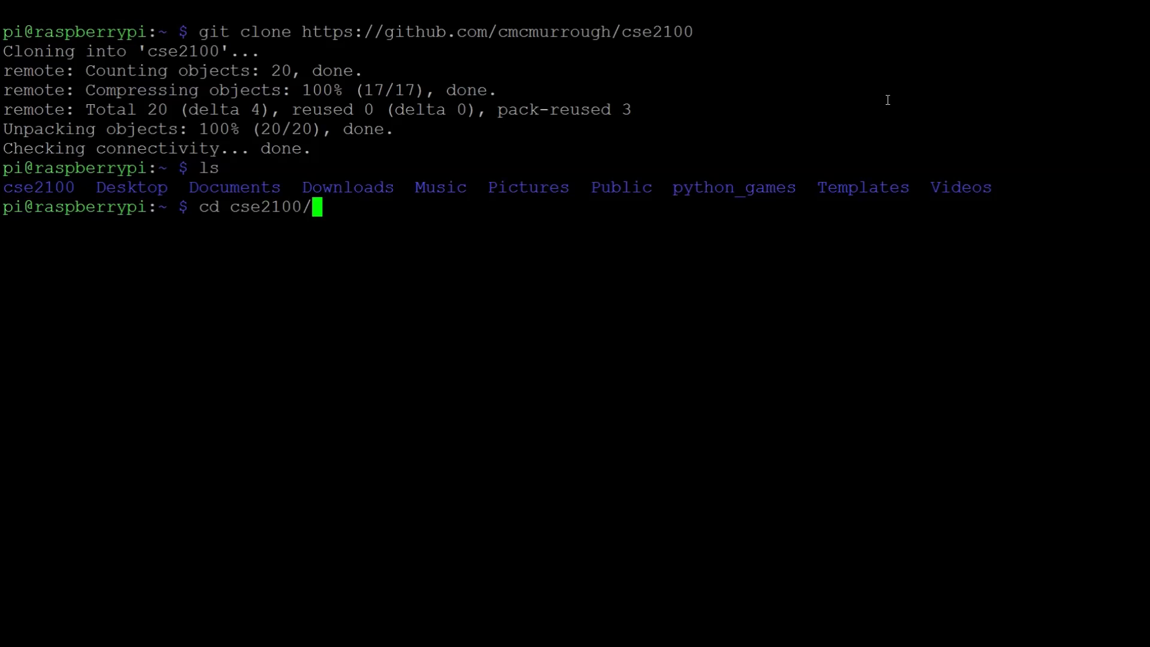
key("Return")
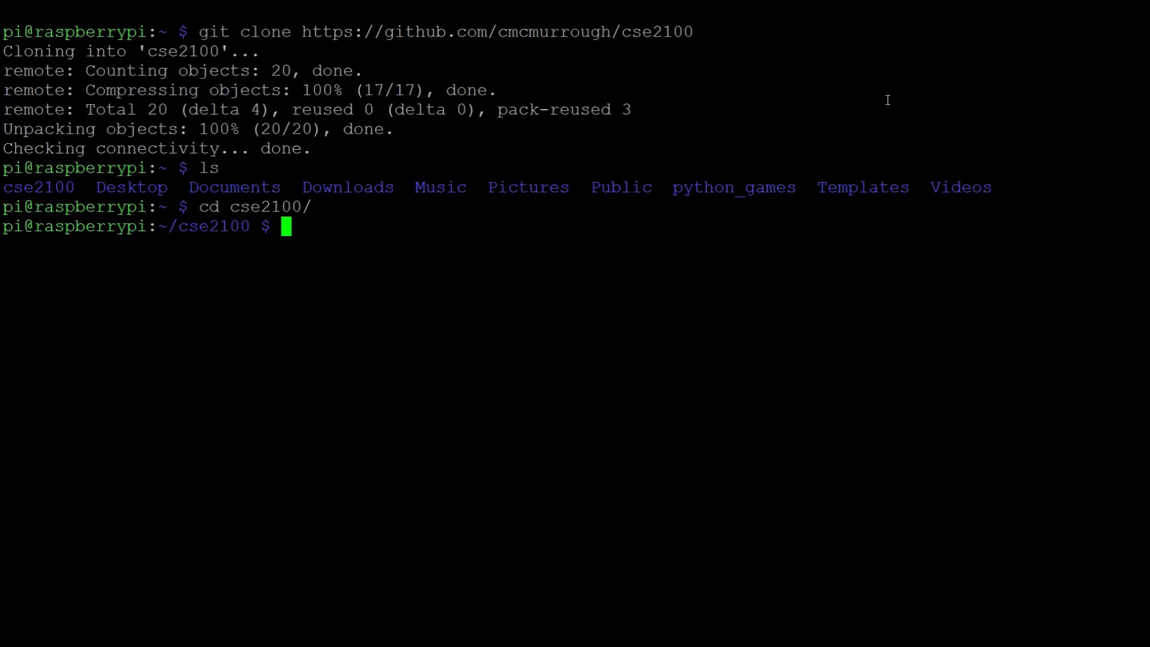
type("ls")
key("Return")
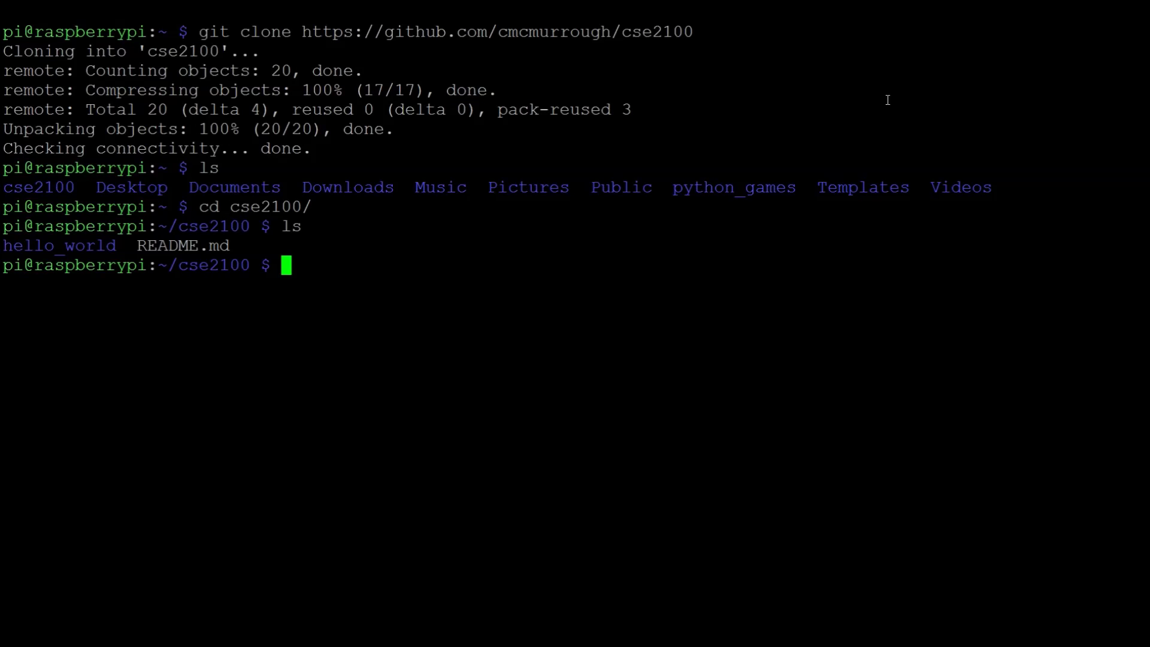
Enter hello_world and list its CMakeLists.txt, hello_world.cpp and notes.txt.
type("cd hell")
key("Tab")
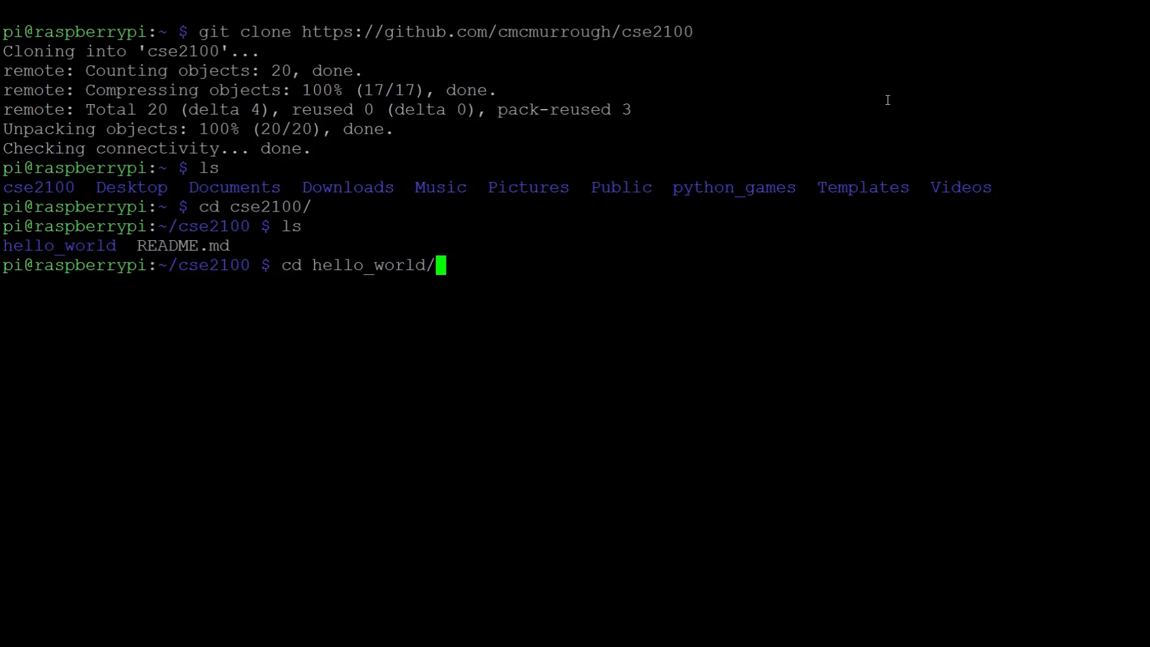
key("Return")
type("ls")
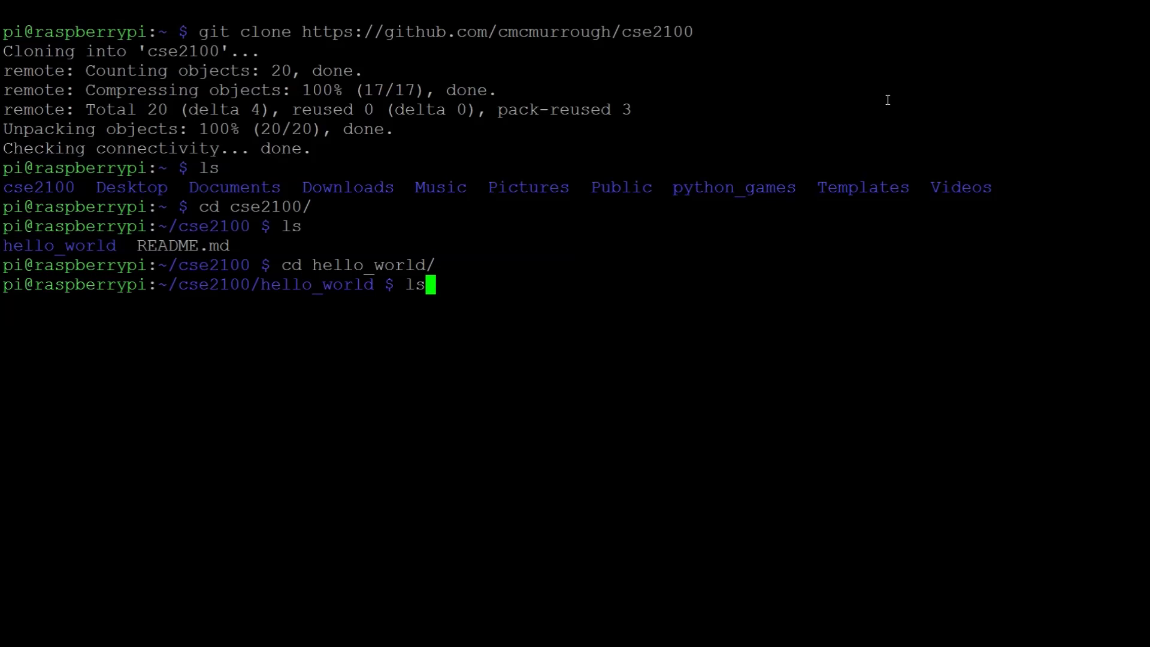
key("Return")
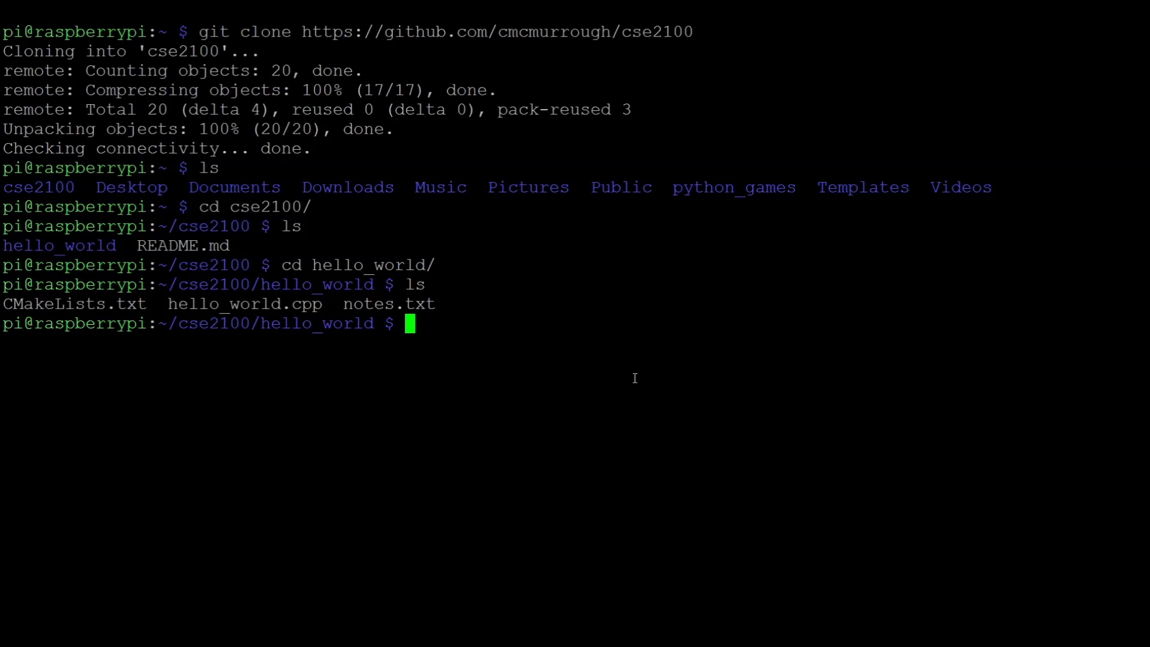
type("cmake .")
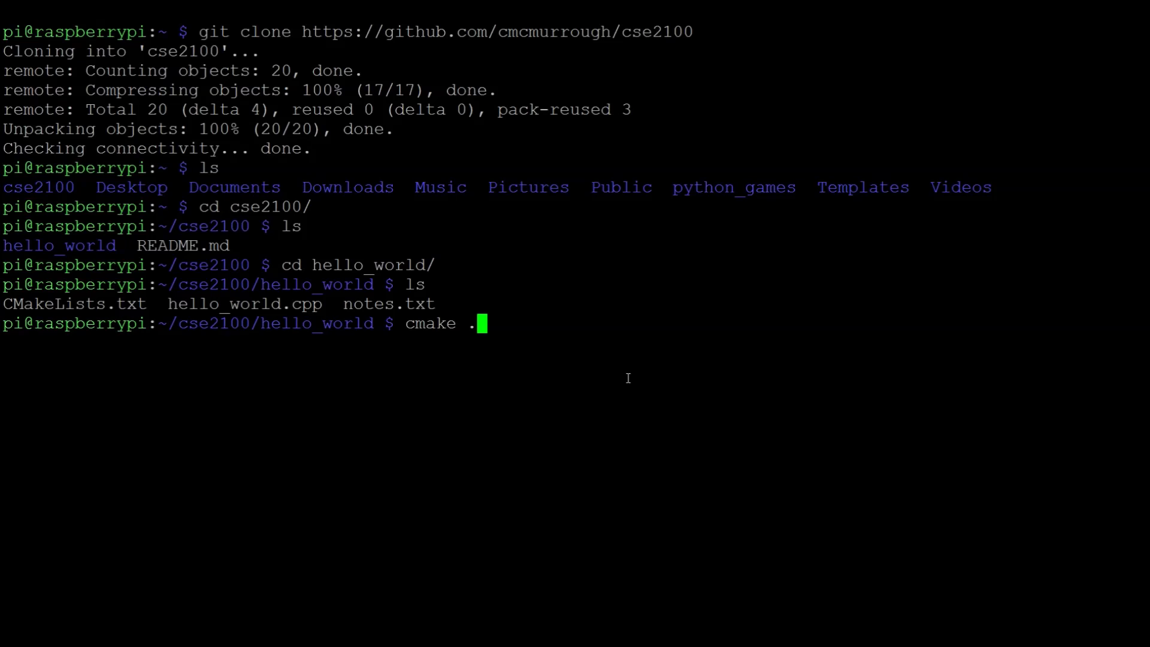
Run cmake . in the hello_world folder to generate the build files.
key("BackSpace")
type("/paths/some")
key("BackSpace")
key("BackSpace")
key("BackSpace")
key("BackSpace")
key("BackSpace")
key("BackSpace")
key("BackSpace")
key("BackSpace")
key("BackSpace")
key("BackSpace")
key("BackSpace")
key("BackSpace")
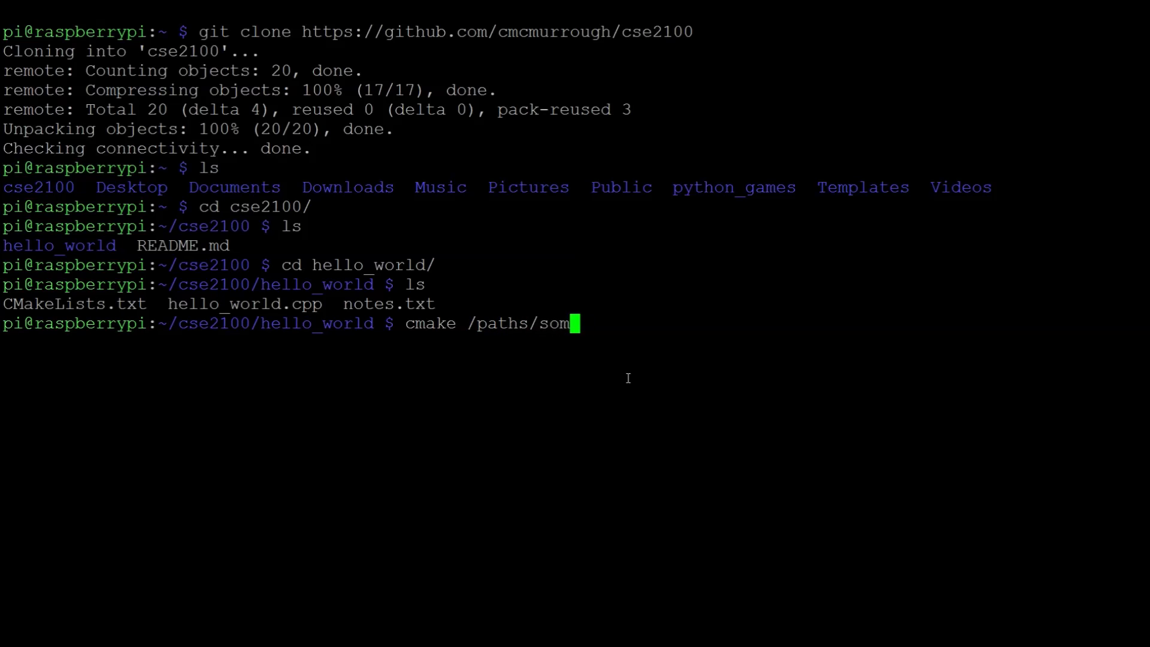
type(".")
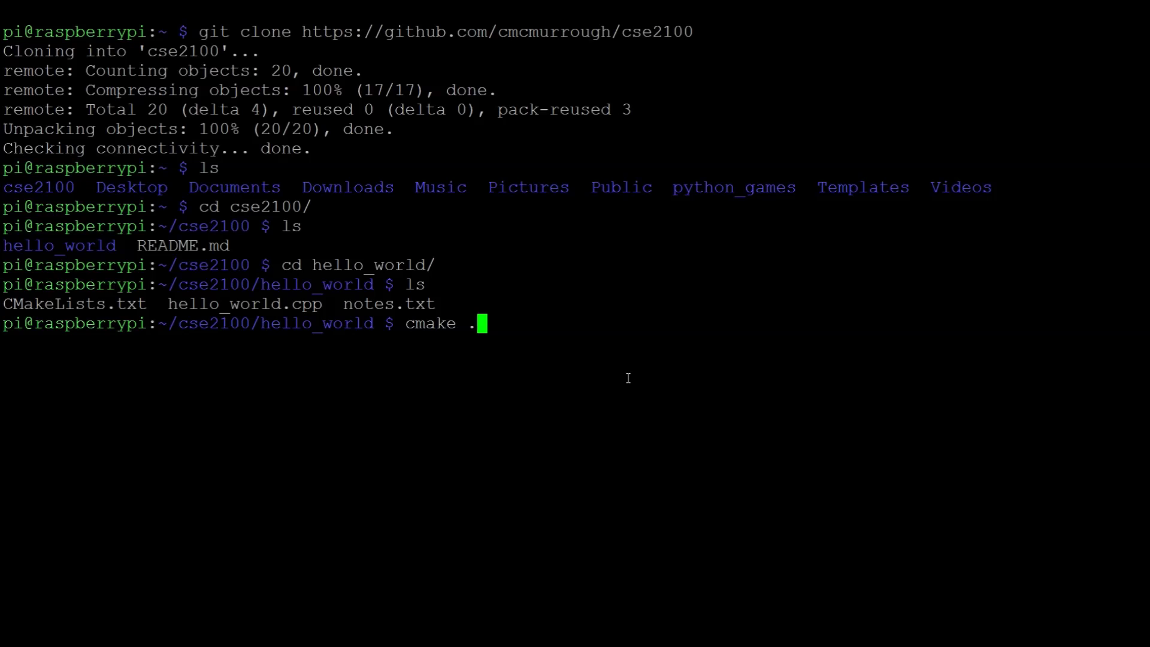
key("Return")
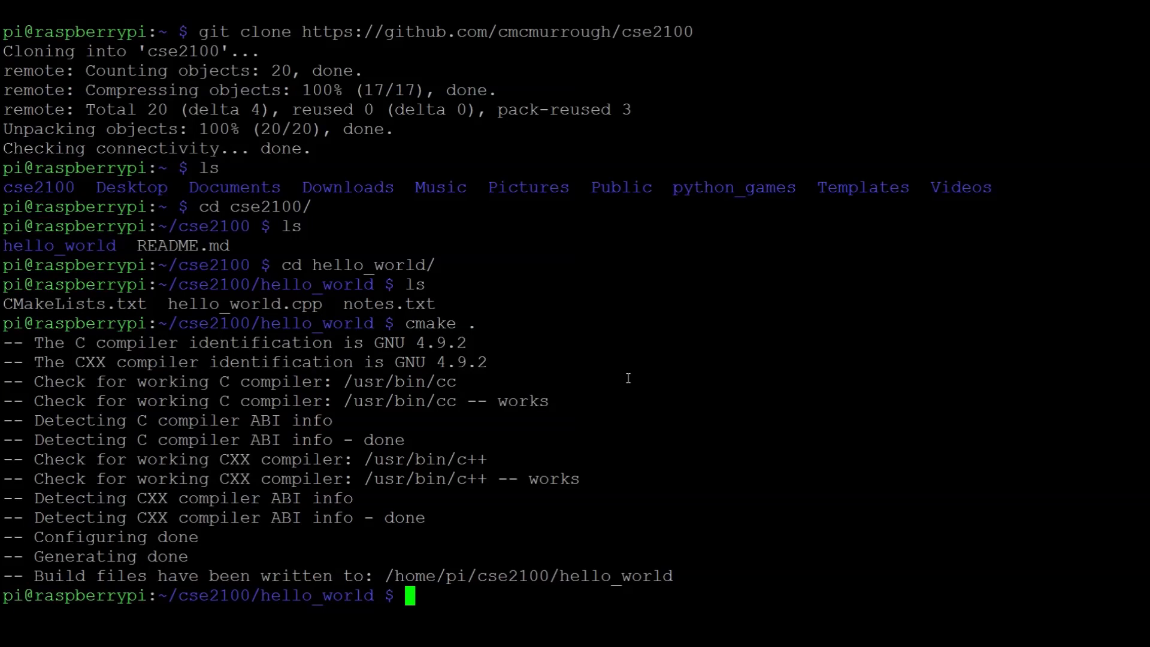
List the newly generated build files and enter the make command.
type("ls")
key("Return")
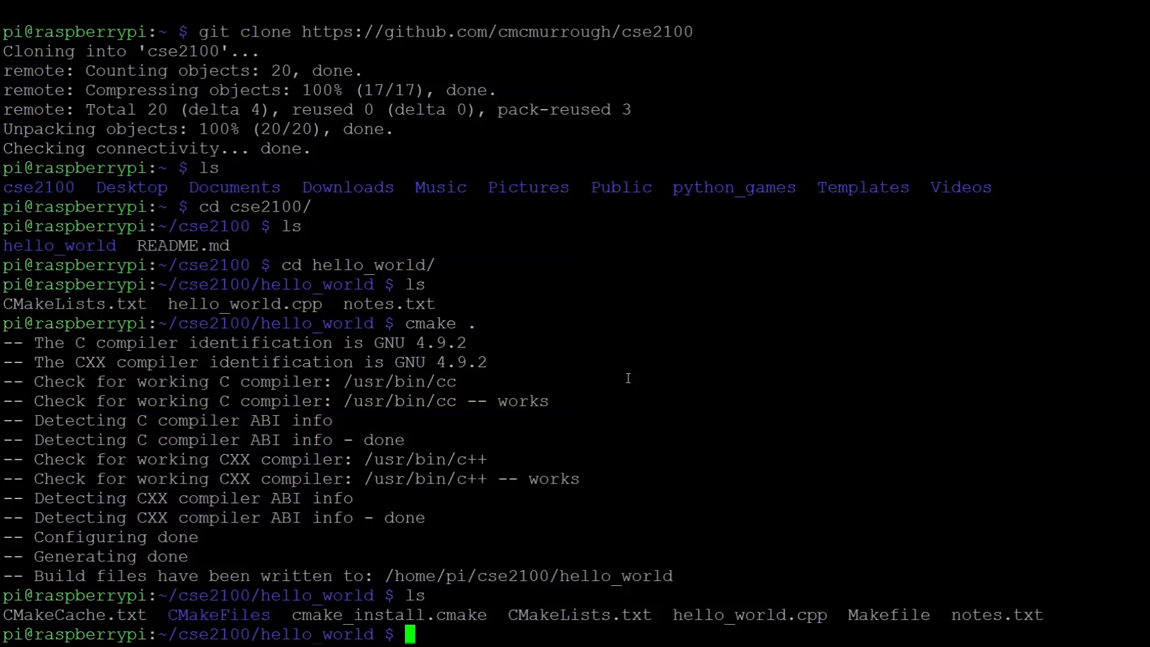
type("make")
Build with make and list the folder to confirm the hello_world executable.
key("Return")
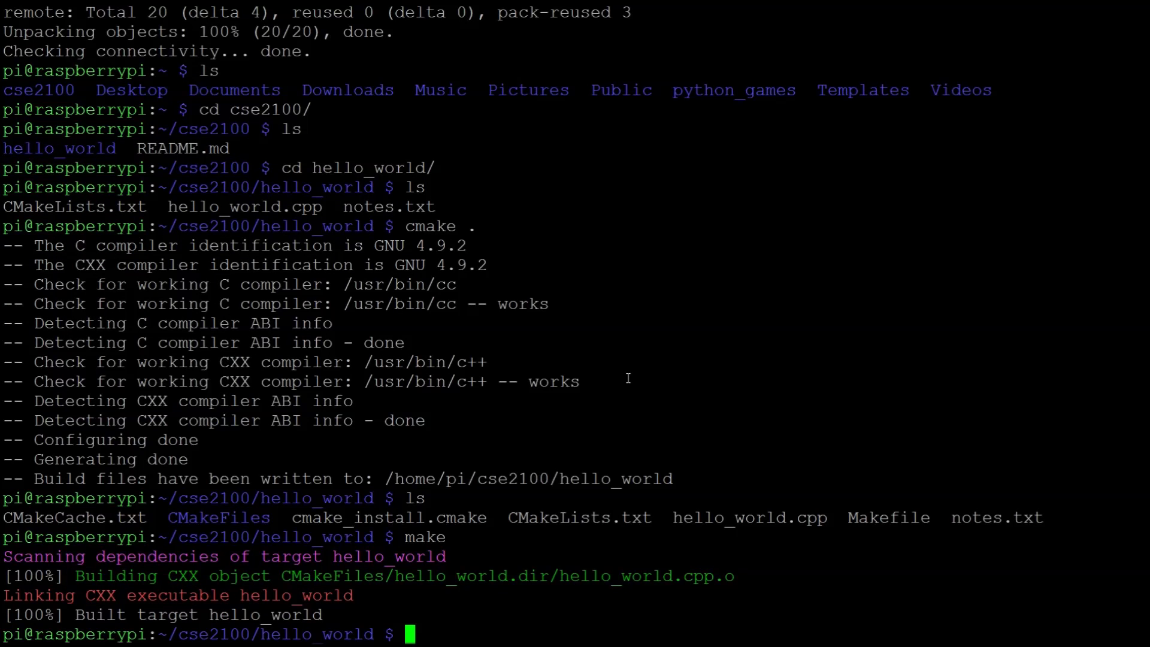
type("ls")
key("Return")
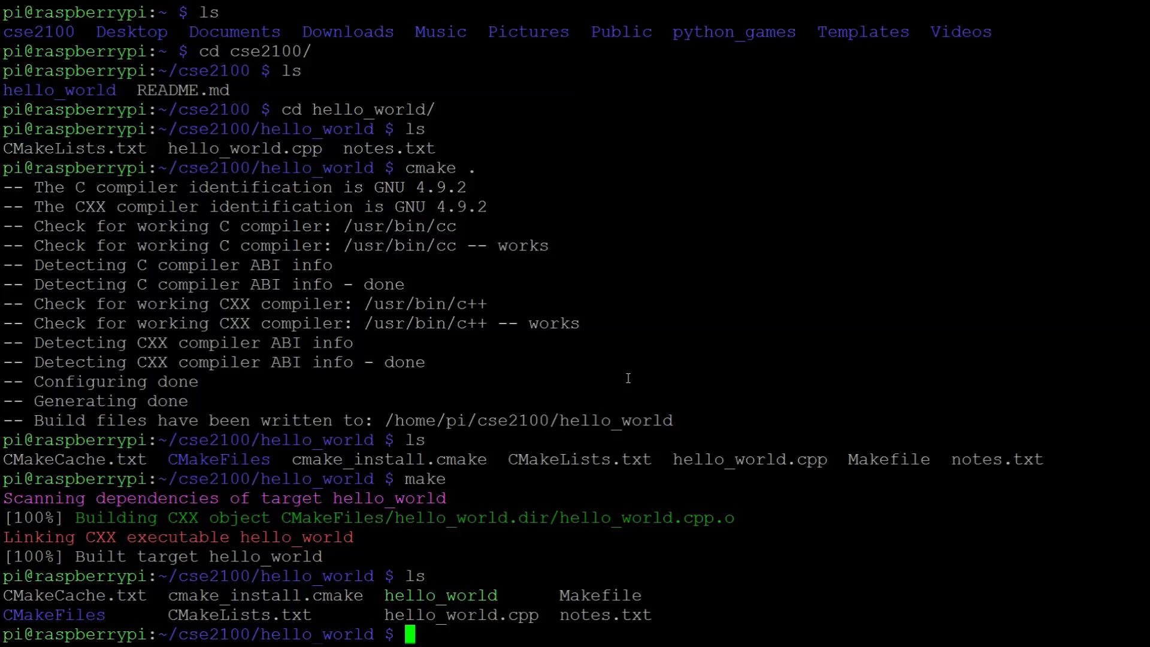
Run ./hello_world in the terminal so it prints 'Hello World!'.
type("/")
key("BackSpace")
type("~/cse")
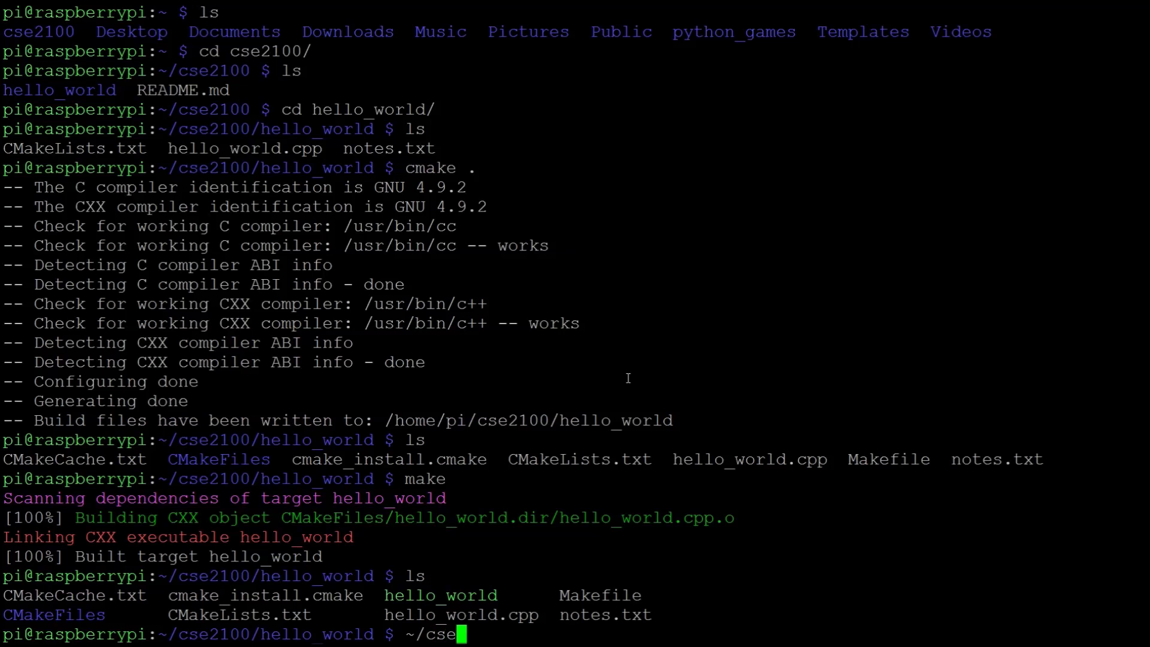
type("2100/hello")
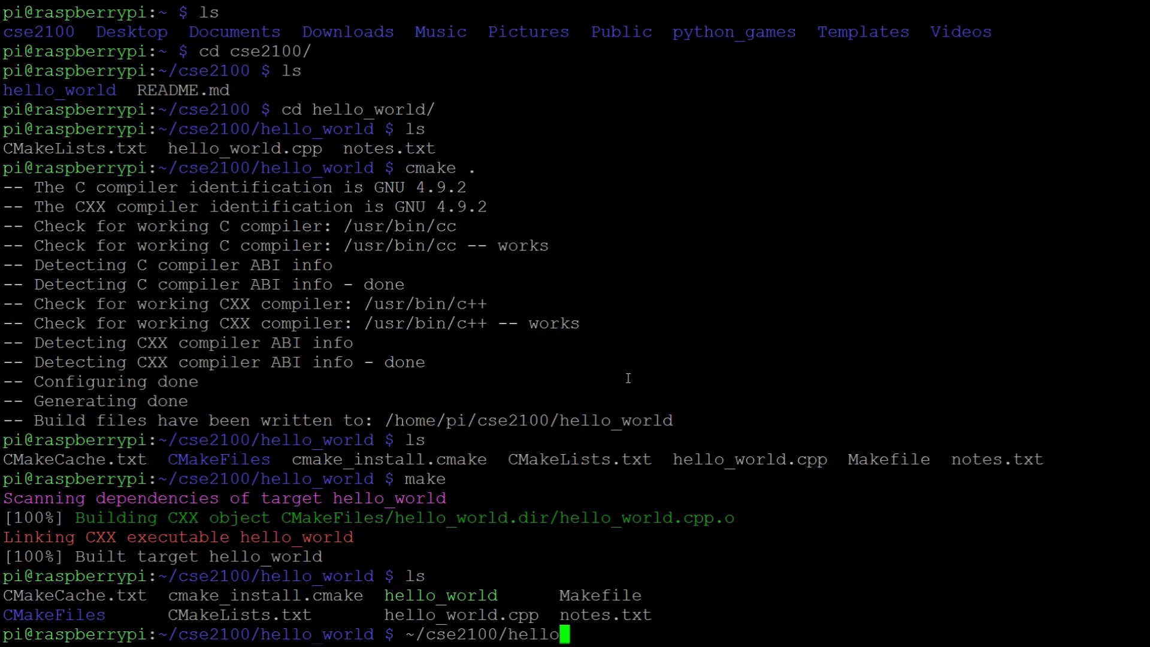
key("Tab")
type("hell")
key("Tab")
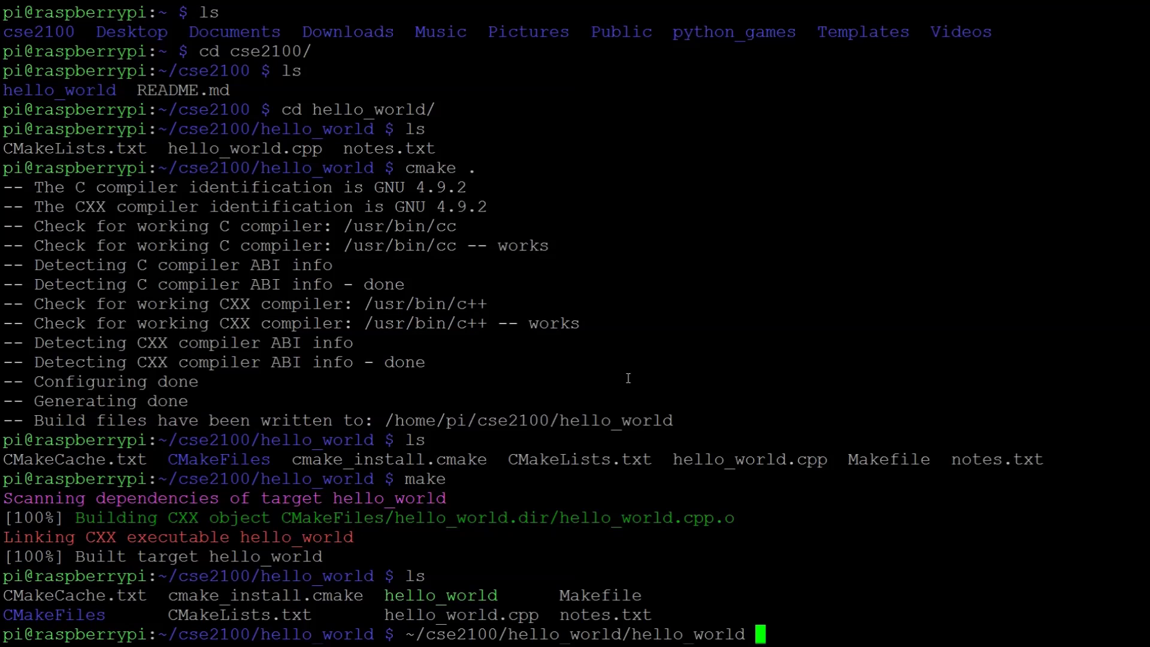
key("BackSpace")
key("BackSpace")
key("BackSpace")
key("BackSpace")
key("BackSpace")
key("BackSpace")
key("BackSpace")
key("BackSpace")
key("BackSpace")
key("BackSpace")
key("BackSpace")
key("BackSpace")
key("BackSpace")
key("BackSpace")
key("BackSpace")
key("BackSpace")
key("BackSpace")
key("BackSpace")
key("BackSpace")
key("BackSpace")
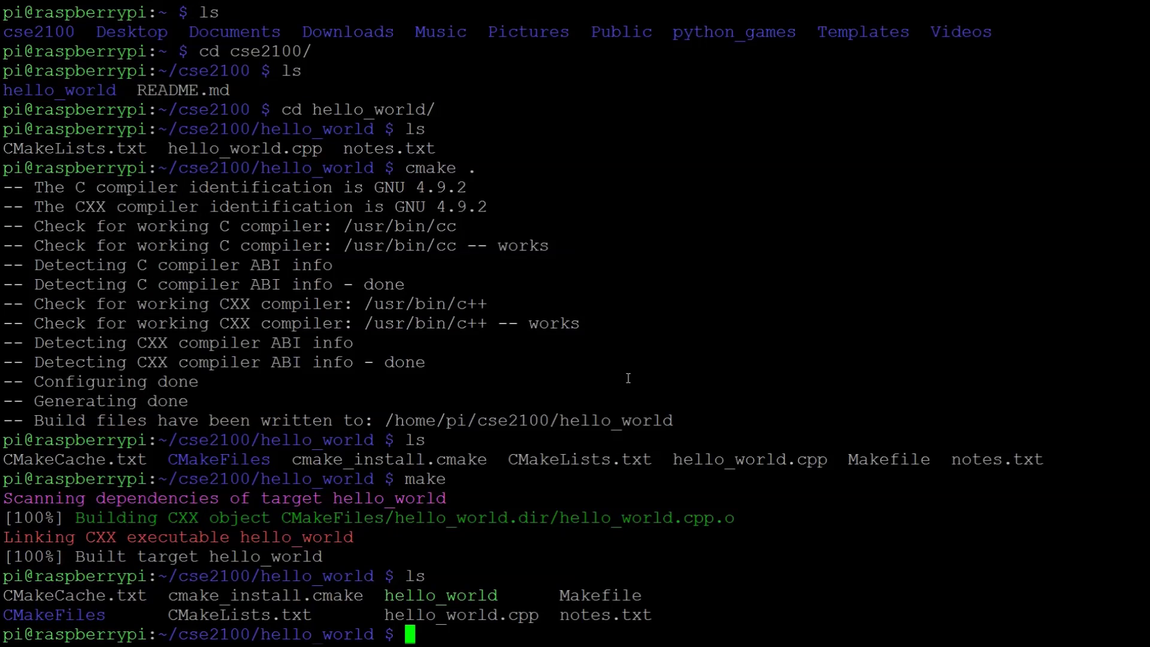
type("./hello_world")
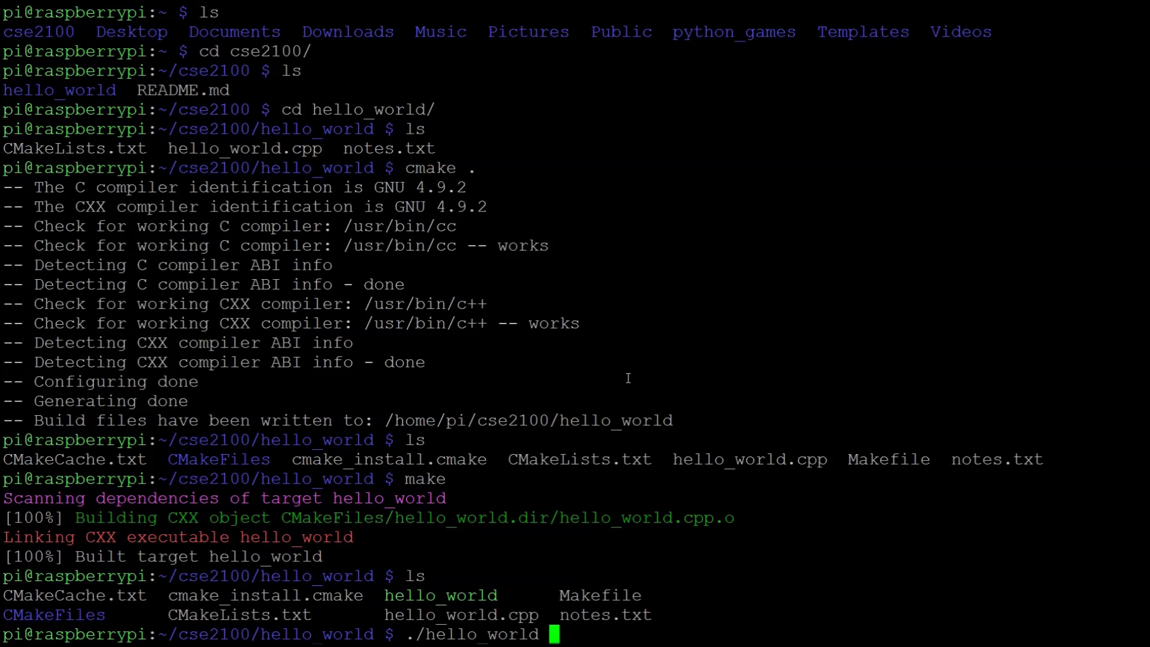
key("Return")
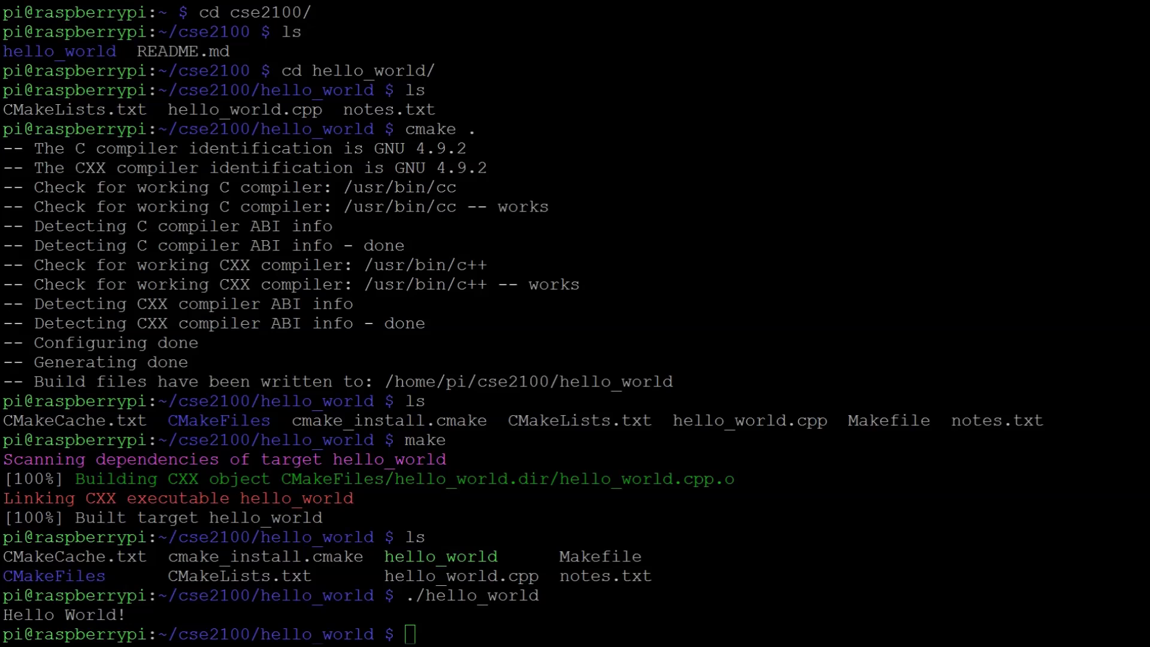
Enter 'sudo shutdown now' in the terminal to power off the Pi immediately.
left_click(948, 386)
type("sudo shutdown no")
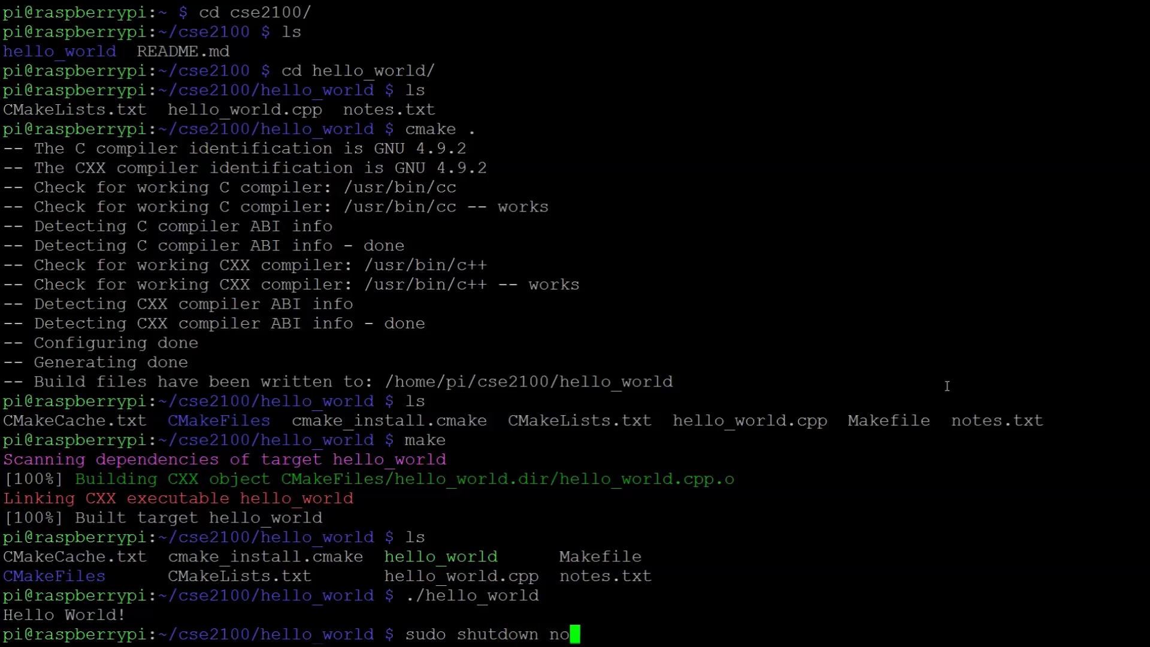
type("w")
key("Return")
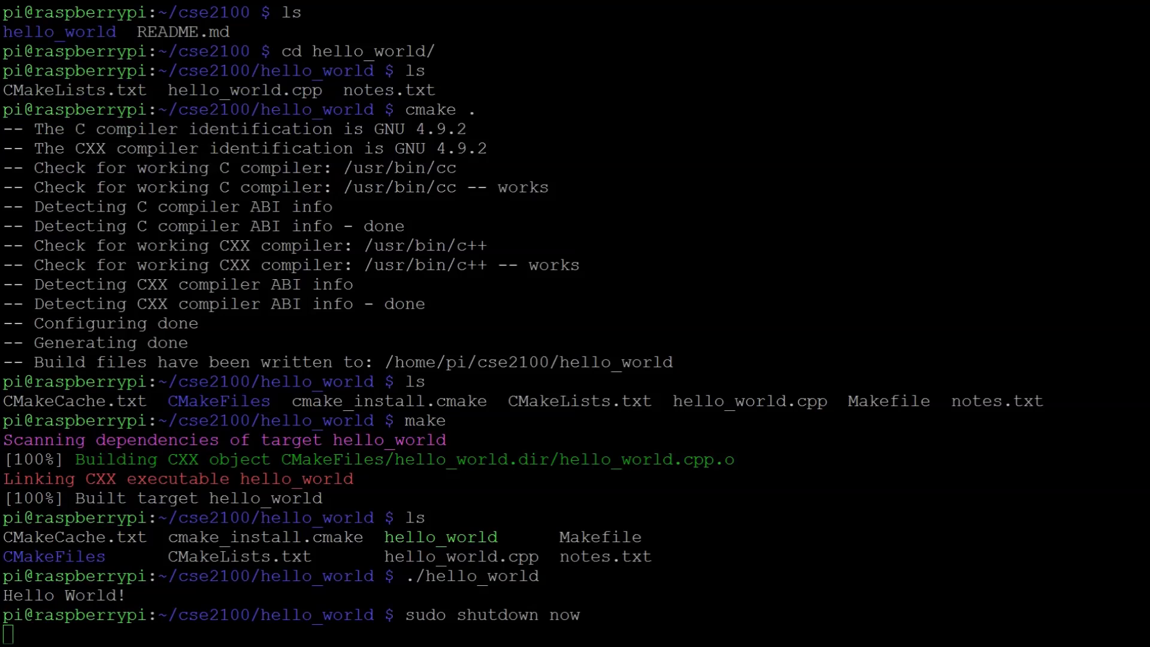